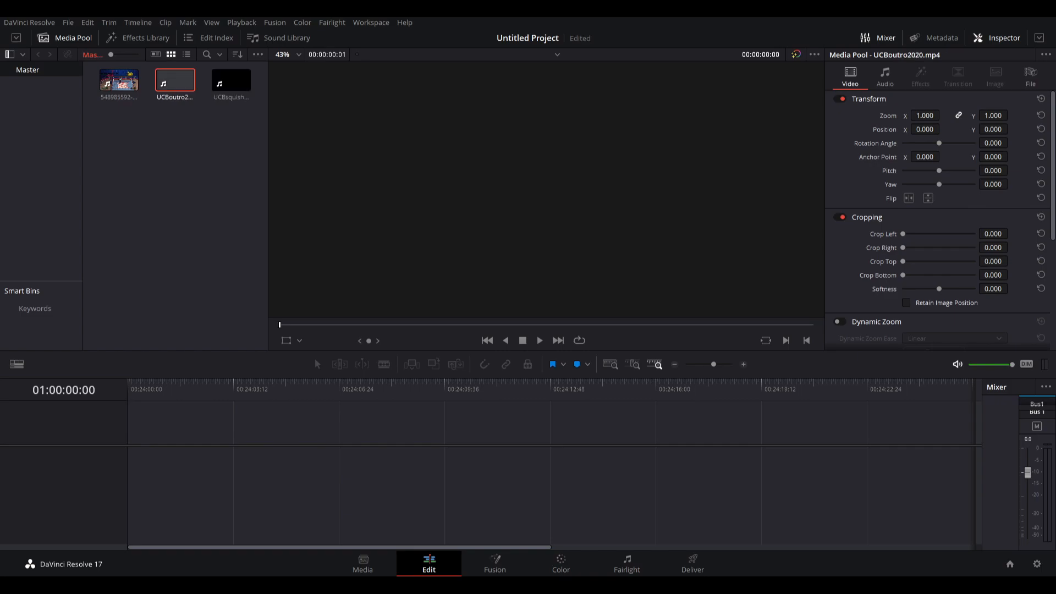
# Step: Place the long stream recording at the start of a new timeline and lower its audio volume
pyautogui.moveTo(119, 80); pyautogui.dragTo(122, 456)
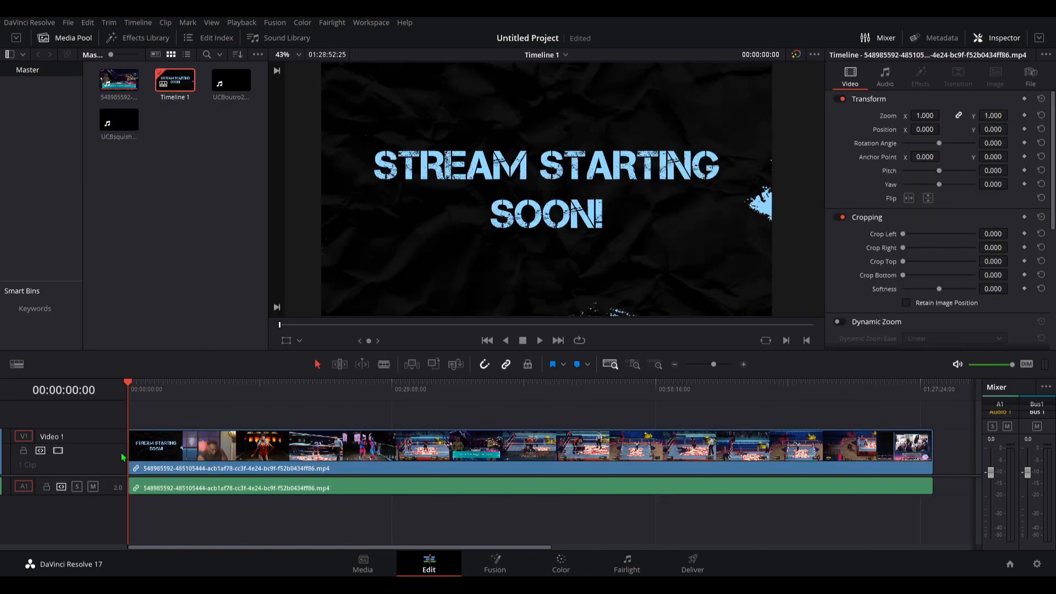
pyautogui.moveTo(110, 476); pyautogui.dragTo(113, 531)
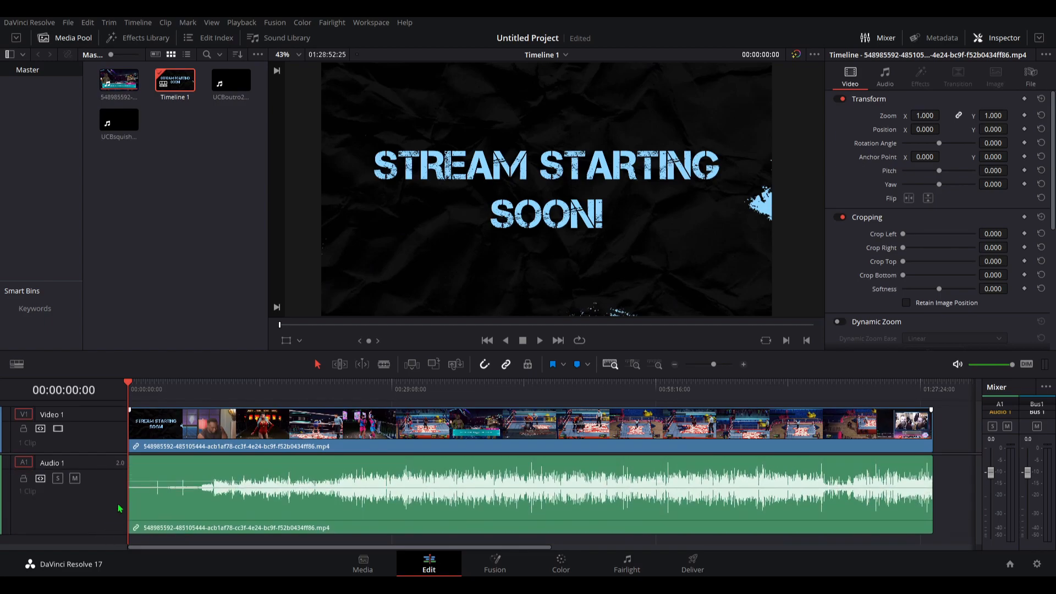
pyautogui.moveTo(246, 480)
pyautogui.mouseDown()
pyautogui.moveTo(249, 421)
pyautogui.moveTo(250, 496)
pyautogui.mouseUp()
# Step: Find the beginning of the first match in the recording and split the clip at 00:16:11:54
pyautogui.moveTo(171, 388); pyautogui.dragTo(279, 419)
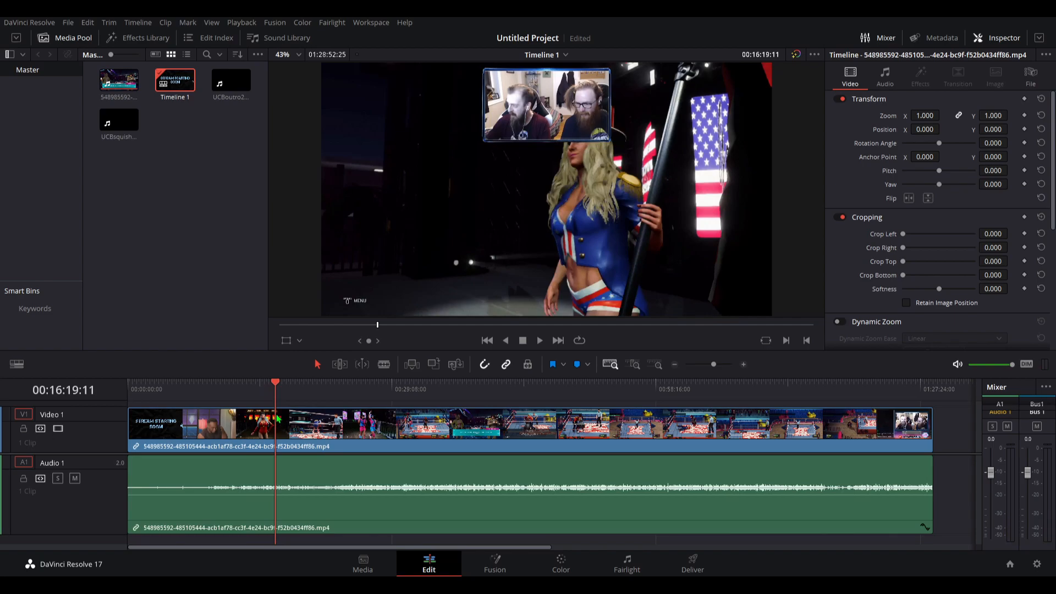
pyautogui.moveTo(278, 419); pyautogui.dragTo(274, 420)
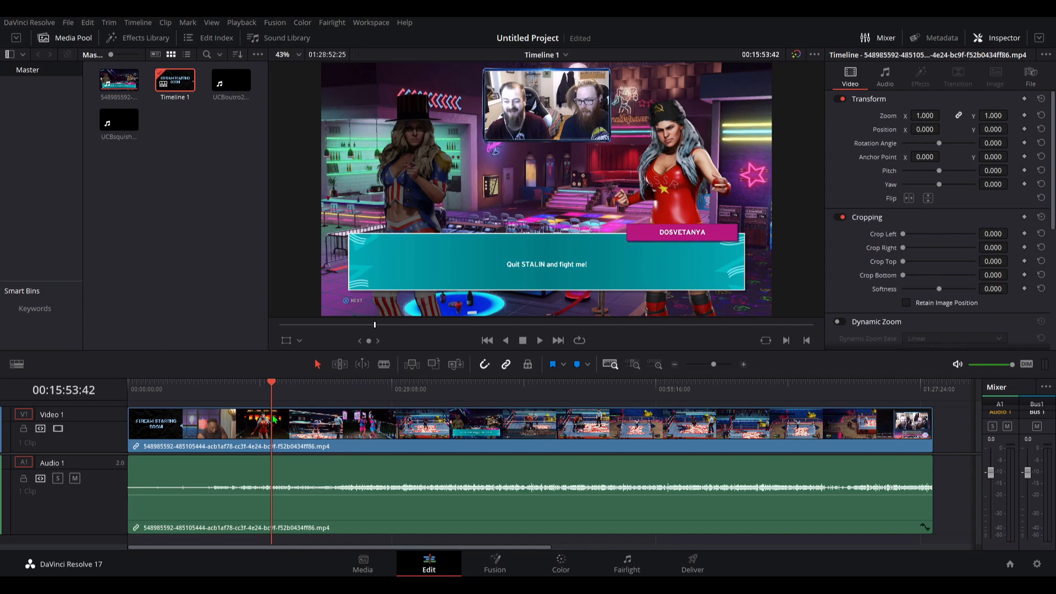
pyautogui.moveTo(274, 419); pyautogui.dragTo(277, 420)
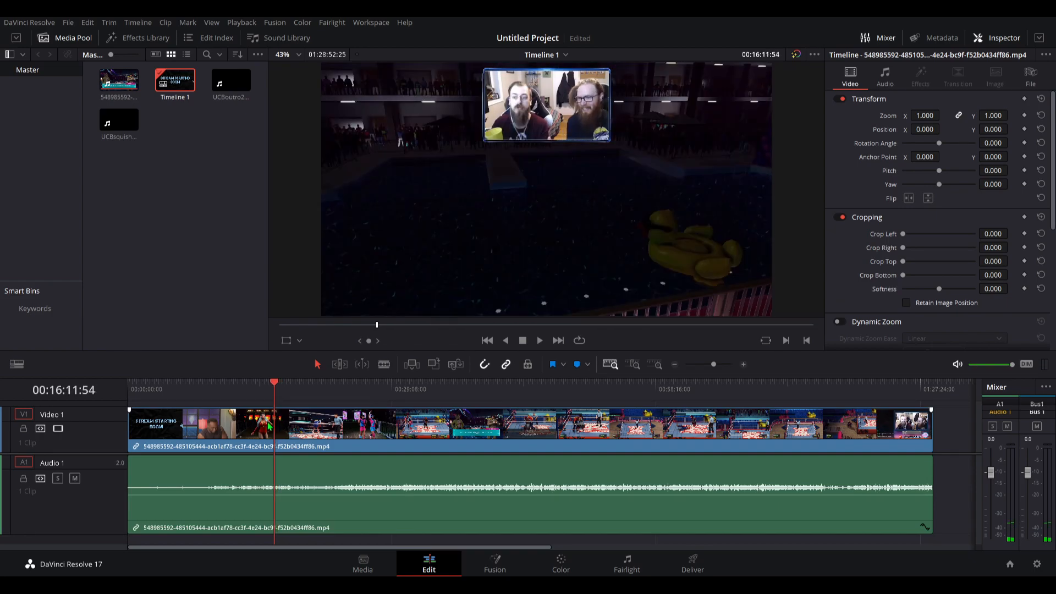
pyautogui.hotkey('ctrl', 'b')
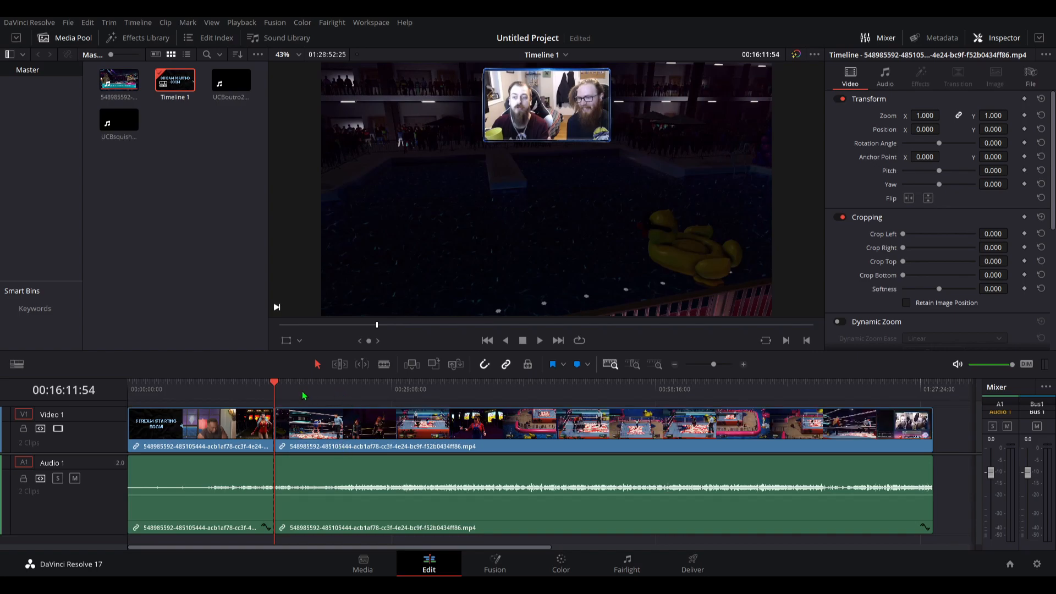
# Step: Split the recording at 00:24:59:43 after the first match, and delete the opening section before that match
pyautogui.moveTo(291, 398); pyautogui.dragTo(356, 409)
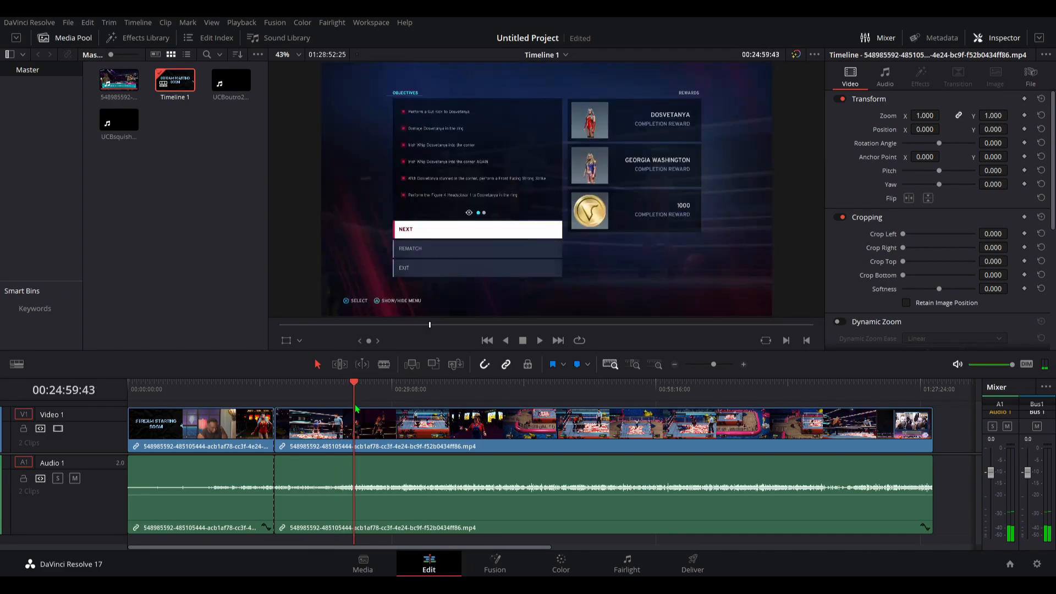
pyautogui.hotkey('ctrl', 'b')
pyautogui.click(197, 447)
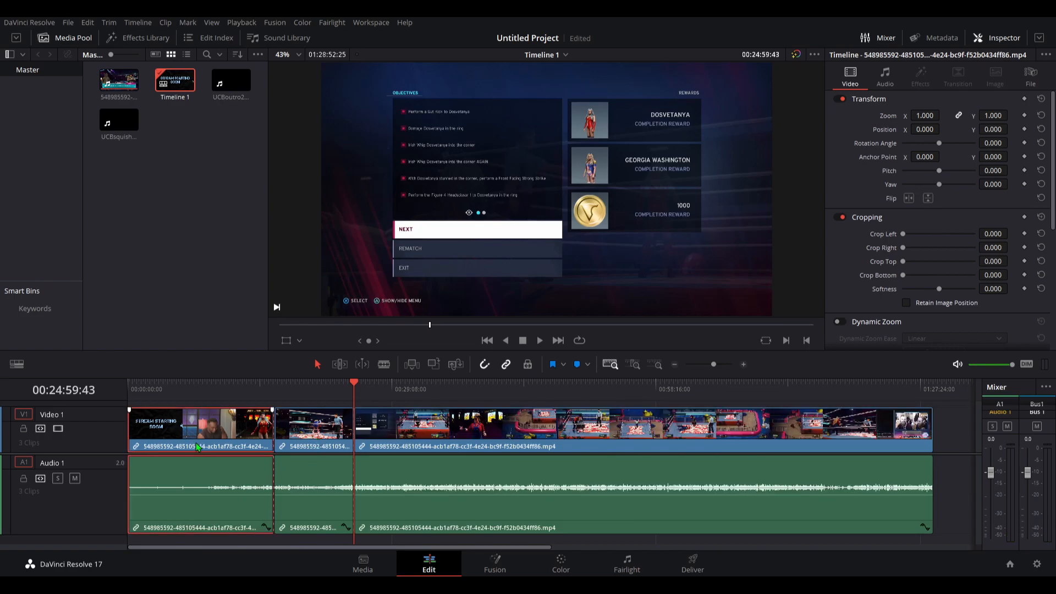
pyautogui.press('BackSpace')
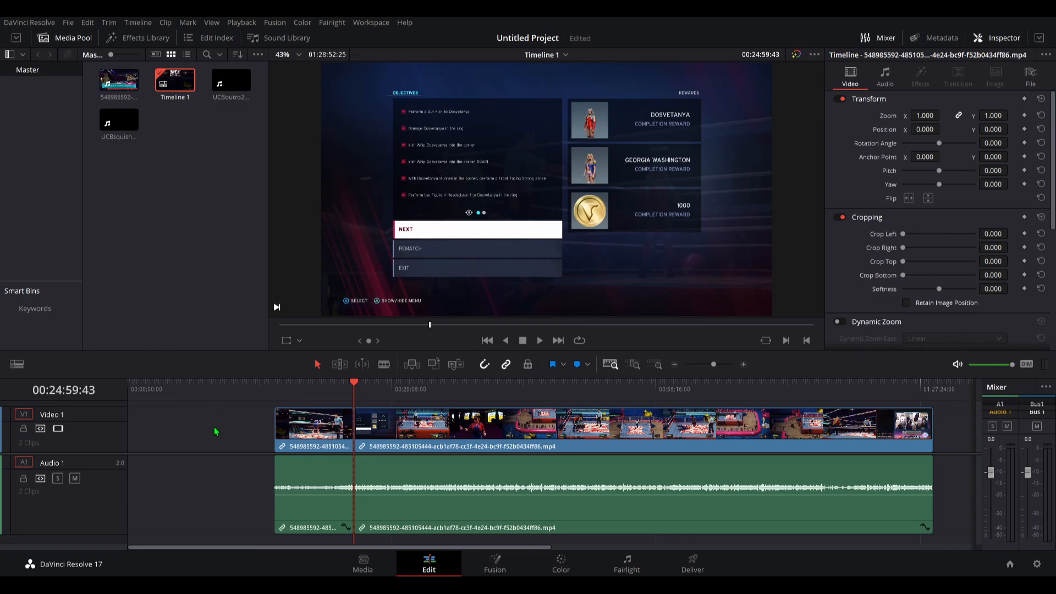
# Step: Split the recording where the second match's entrances begin and delete the section between the first and second matches
pyautogui.moveTo(376, 392); pyautogui.dragTo(380, 397)
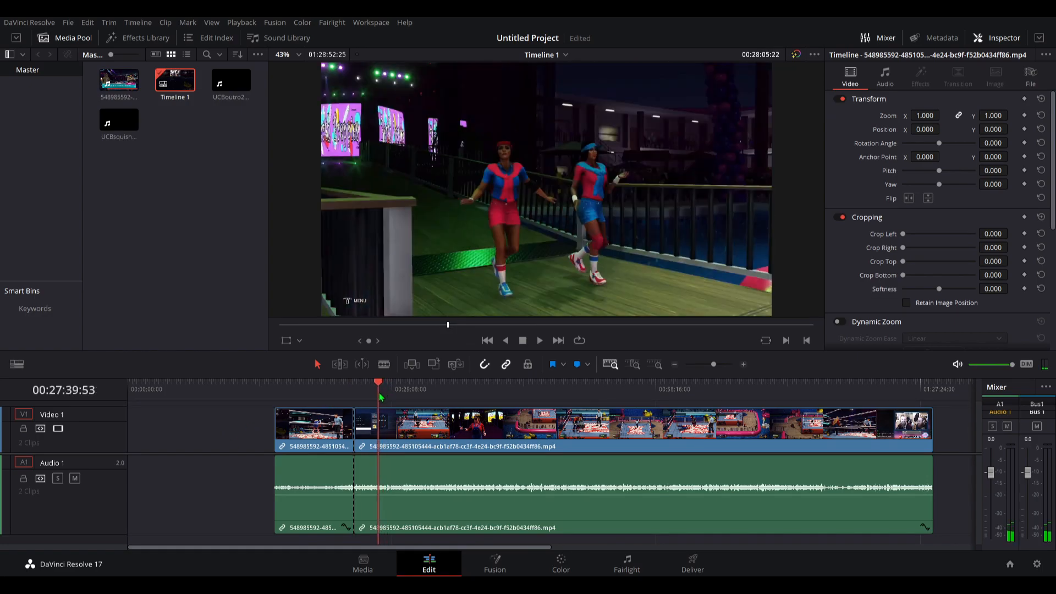
pyautogui.hotkey('ctrl', 'b')
pyautogui.click(362, 428)
pyautogui.press('BackSpace')
# Step: Split the recording at 00:37:55:04 and 00:39:58:50, and delete the section between these two cuts
pyautogui.moveTo(394, 392); pyautogui.dragTo(493, 394)
pyautogui.hotkey('ctrl', 'b')
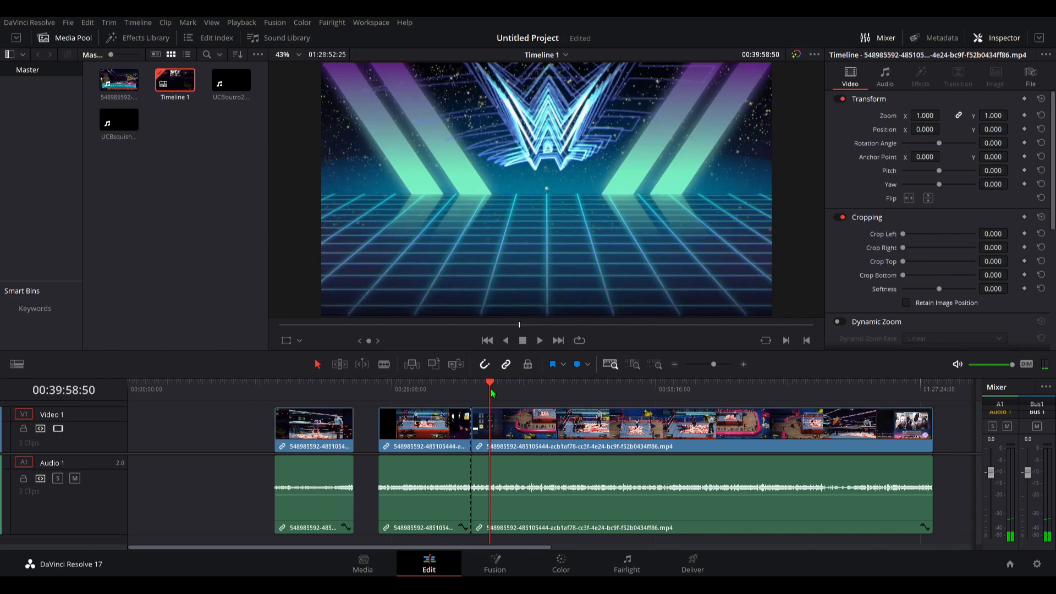
pyautogui.hotkey('ctrl', 'b')
pyautogui.click(484, 458)
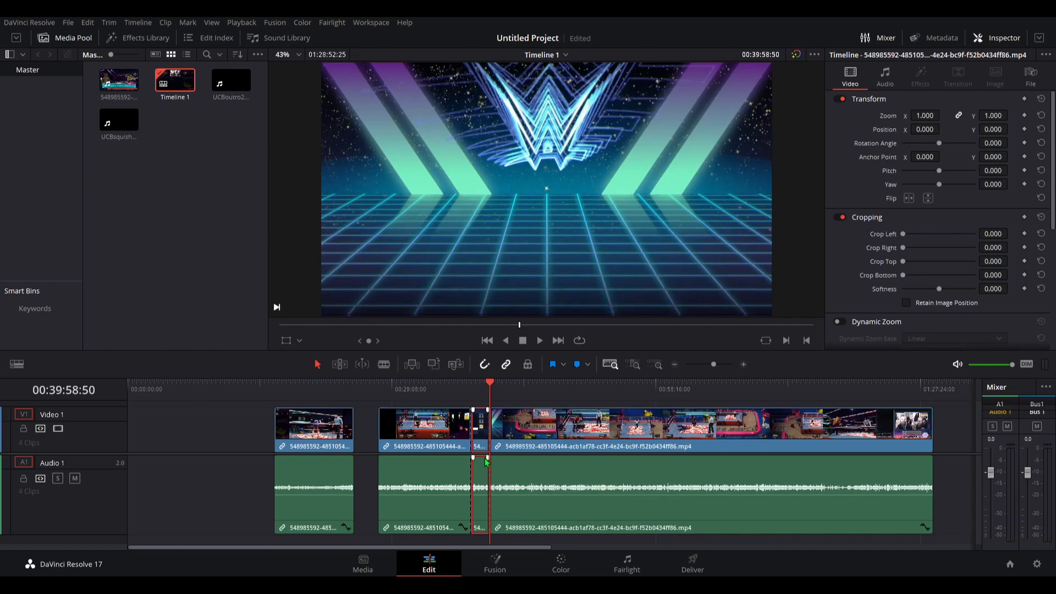
pyautogui.press('BackSpace')
# Step: Split the recording at 00:51:41:23 and delete everything after that cut
pyautogui.moveTo(500, 392); pyautogui.dragTo(598, 416)
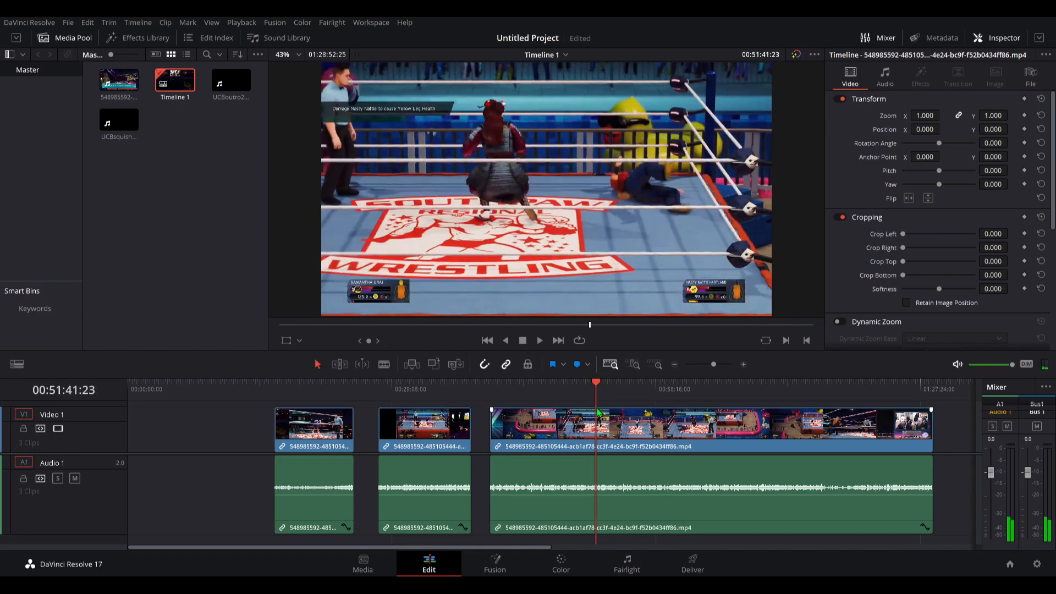
pyautogui.hotkey('ctrl', '\\')
pyautogui.press('Delete')
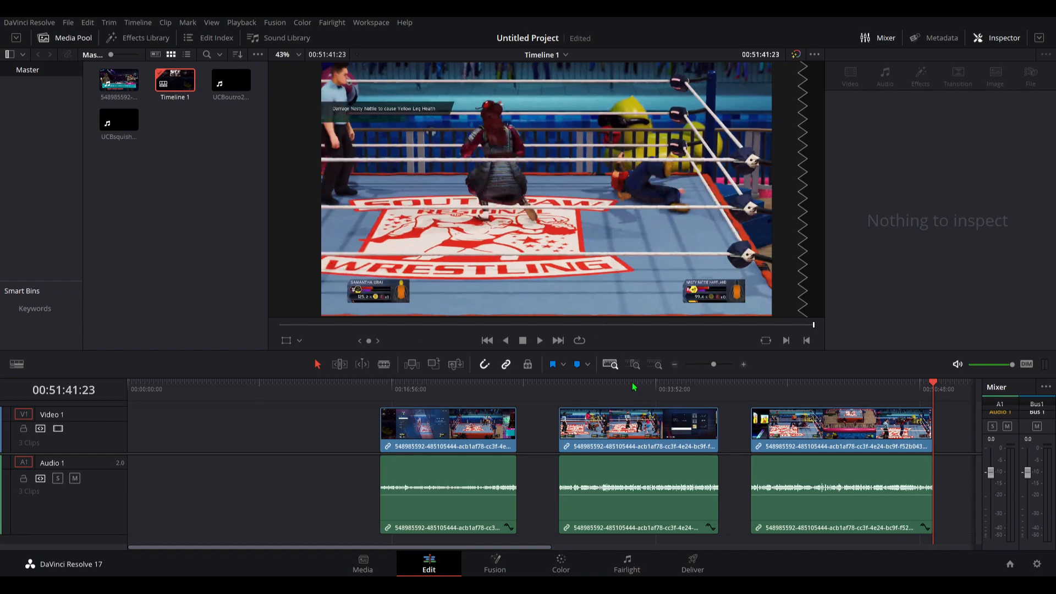
# Step: Add a Cross Fade 0 dB audio transition and a Cross Dissolve video transition to the end of the third segment
pyautogui.hscroll(4, 641, 424)
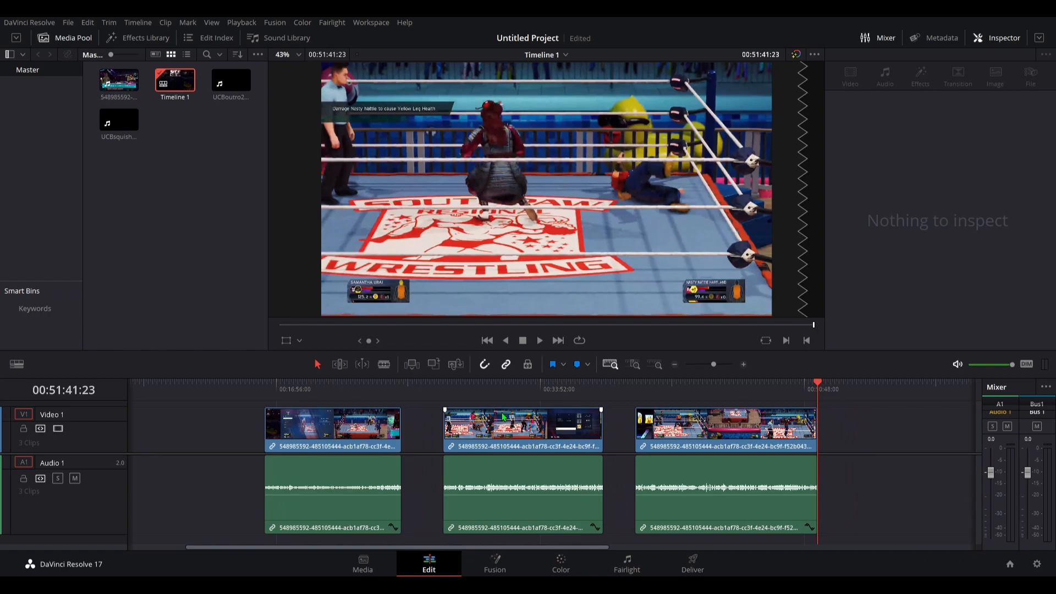
pyautogui.click(142, 36)
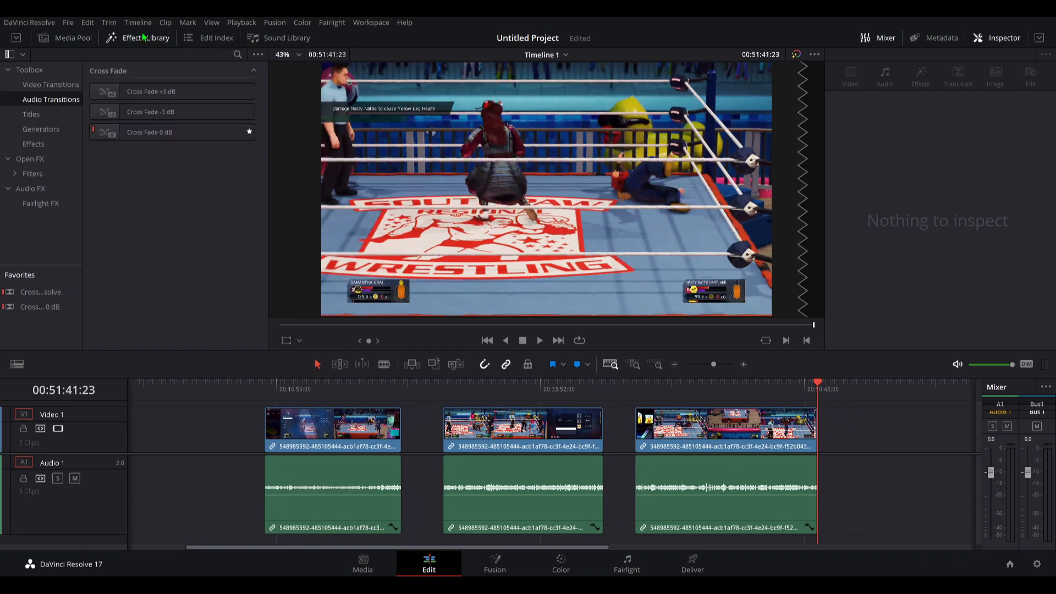
pyautogui.scroll(10, 784, 434)
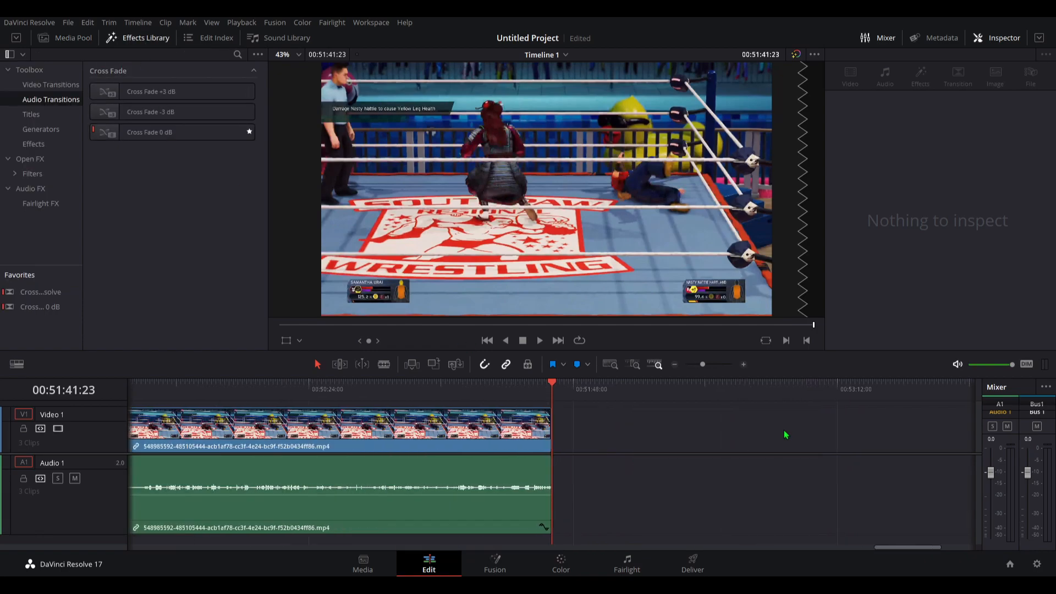
pyautogui.click(149, 130)
pyautogui.moveTo(149, 130); pyautogui.dragTo(544, 473)
pyautogui.click(51, 85)
pyautogui.click(147, 132)
pyautogui.moveTo(148, 132); pyautogui.dragTo(542, 418)
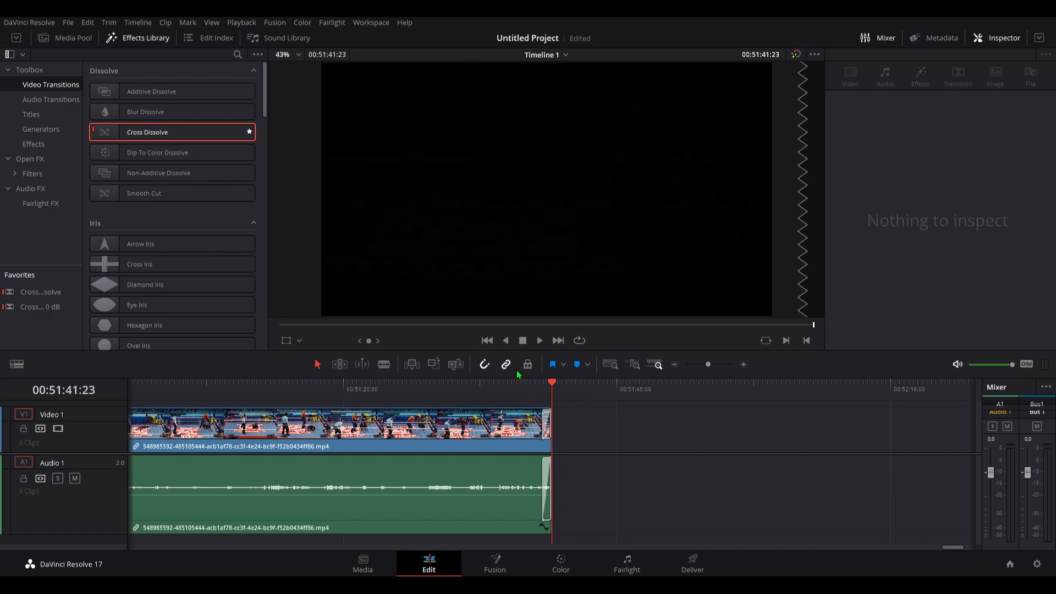
# Step: Add Cross Dissolve and Cross Fade 0 dB transitions to the start of the third segment
pyautogui.click(485, 341)
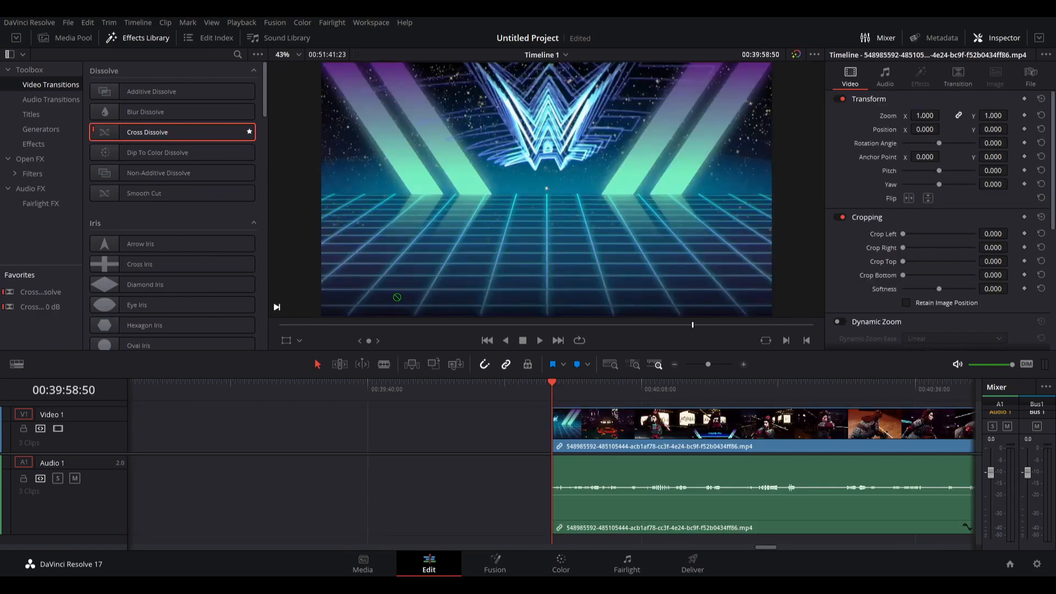
pyautogui.click(50, 99)
pyautogui.moveTo(150, 132); pyautogui.dragTo(468, 420)
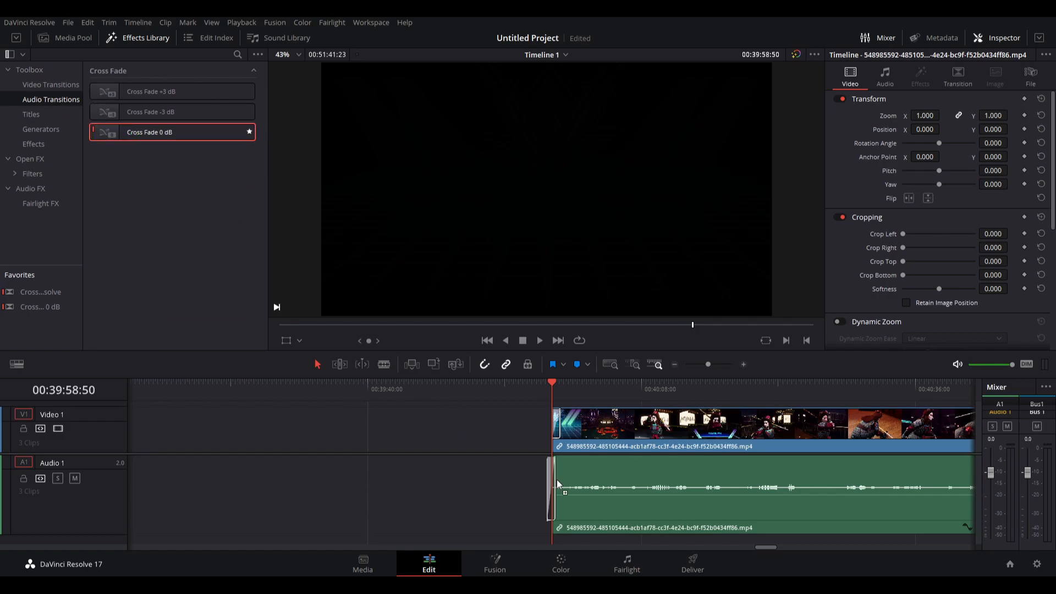
# Step: Place the UCBoutro2020 clip directly after the third segment and the UCBsquish clip directly before it
pyautogui.hotkey('shift', 'z')
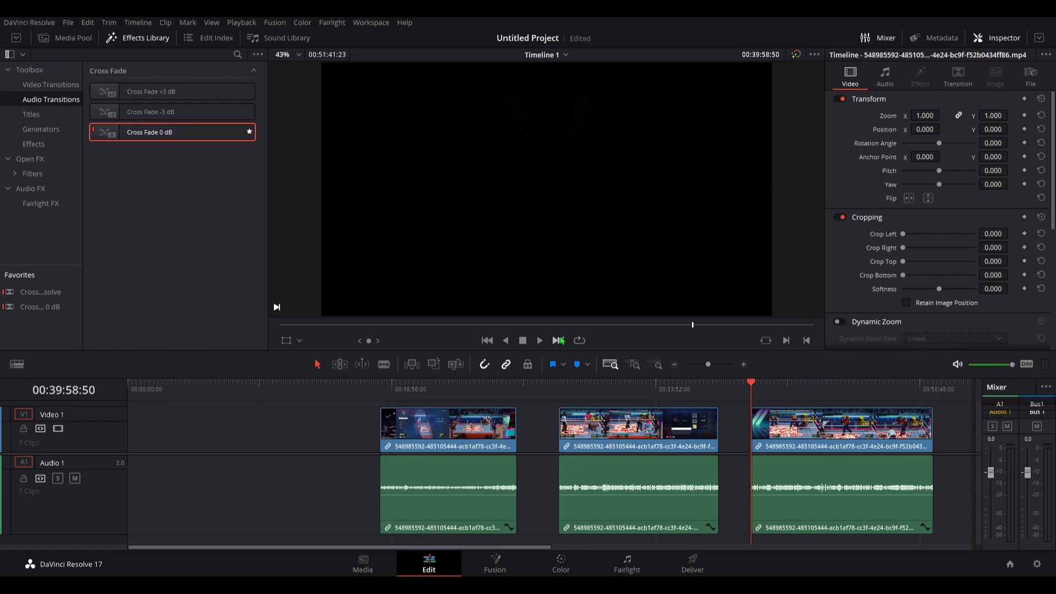
pyautogui.click(938, 387)
pyautogui.hscroll(5, 458, 411)
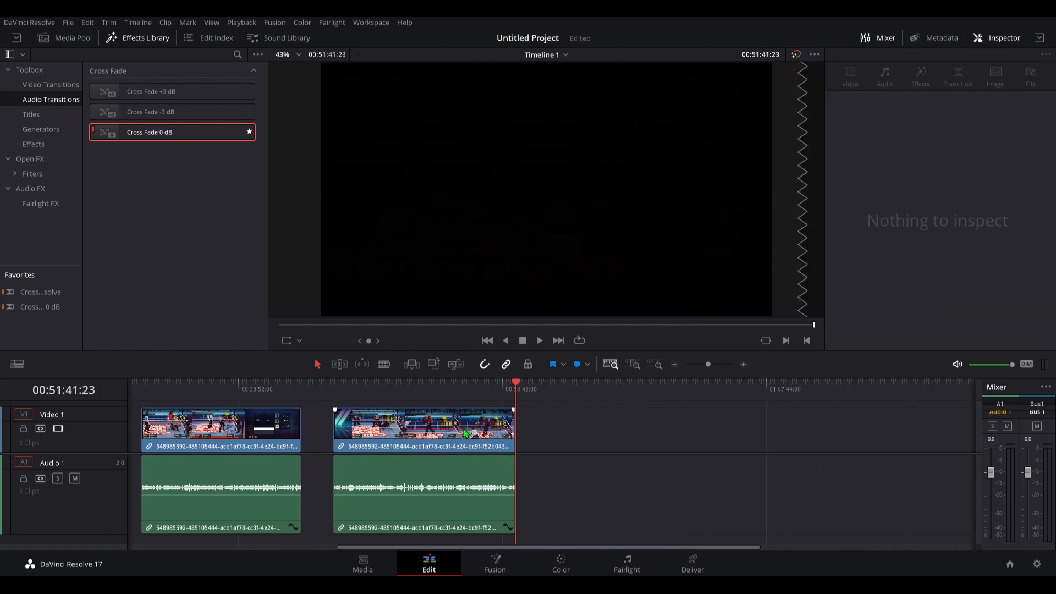
pyautogui.hotkey('shift', 'z')
pyautogui.click(80, 38)
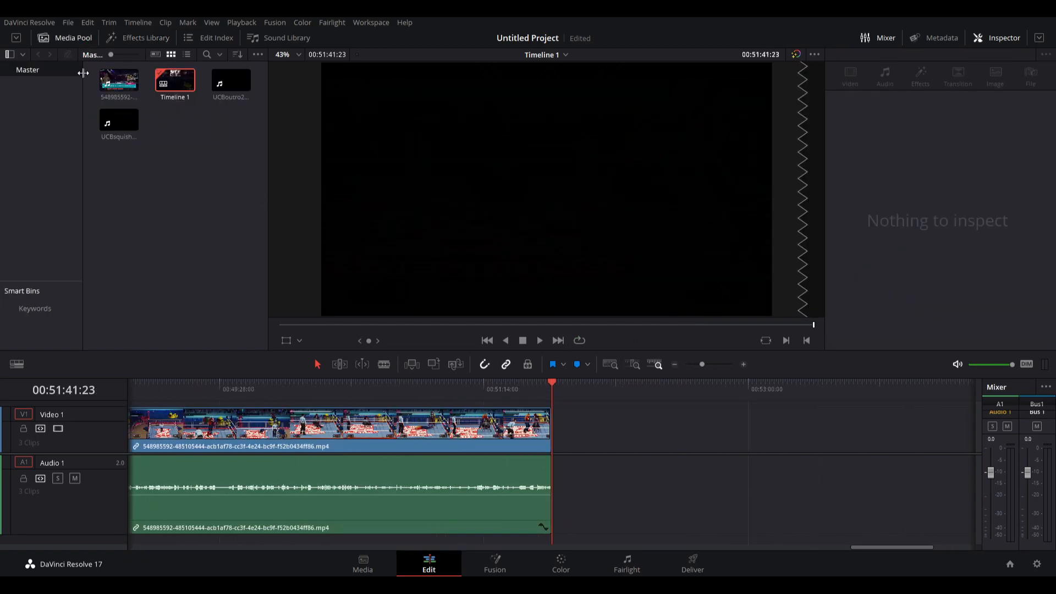
pyautogui.moveTo(230, 83); pyautogui.dragTo(561, 424)
pyautogui.click(488, 340)
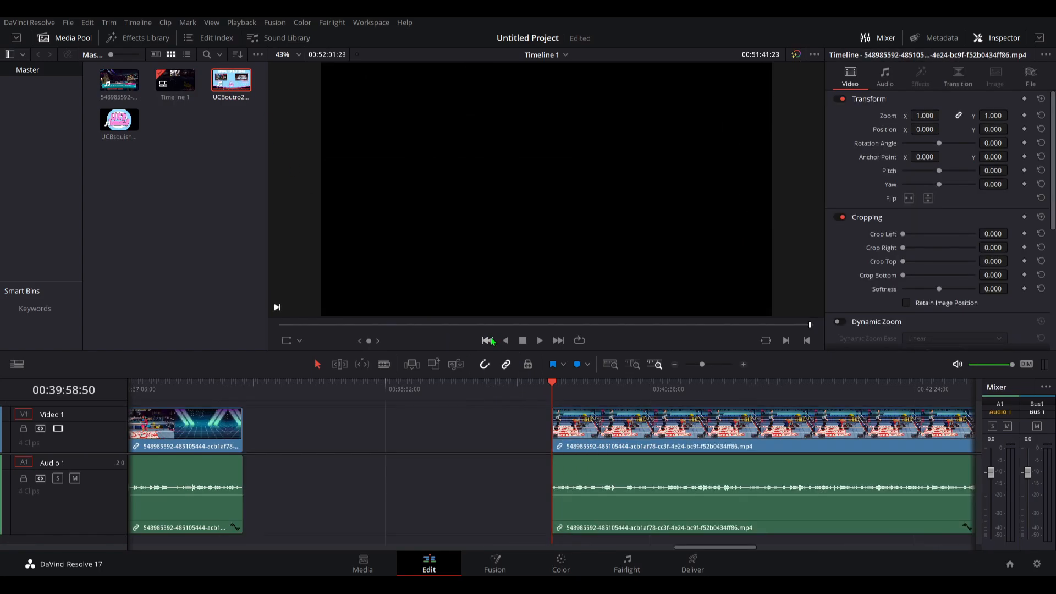
pyautogui.moveTo(119, 119); pyautogui.dragTo(529, 427)
# Step: Place the UCBoutro2020 clip directly after the second segment and the UCBsquish clip directly before it
pyautogui.click(488, 340)
pyautogui.click(487, 341)
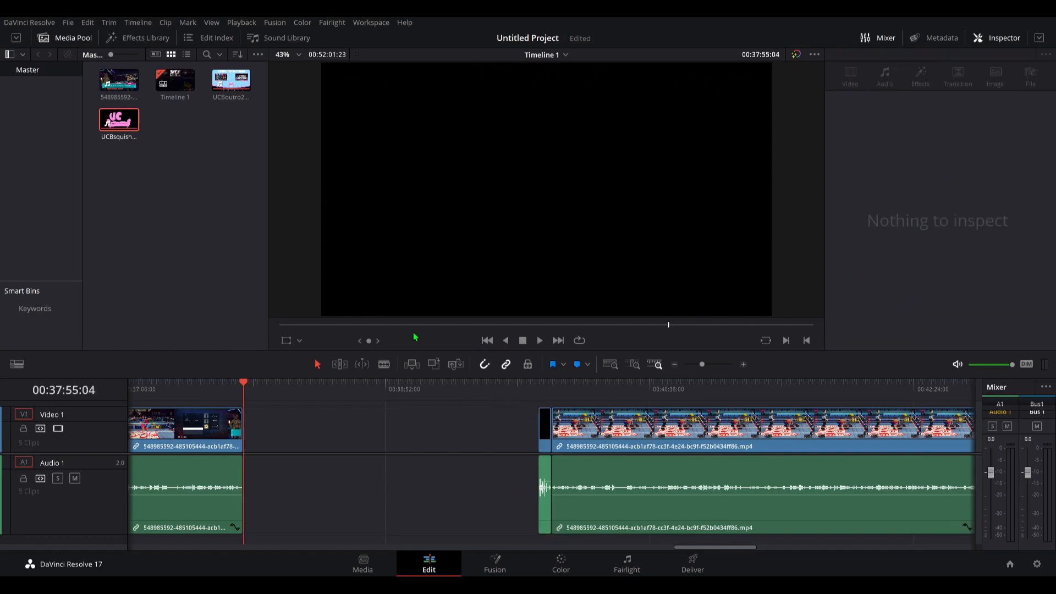
pyautogui.moveTo(237, 79); pyautogui.dragTo(258, 429)
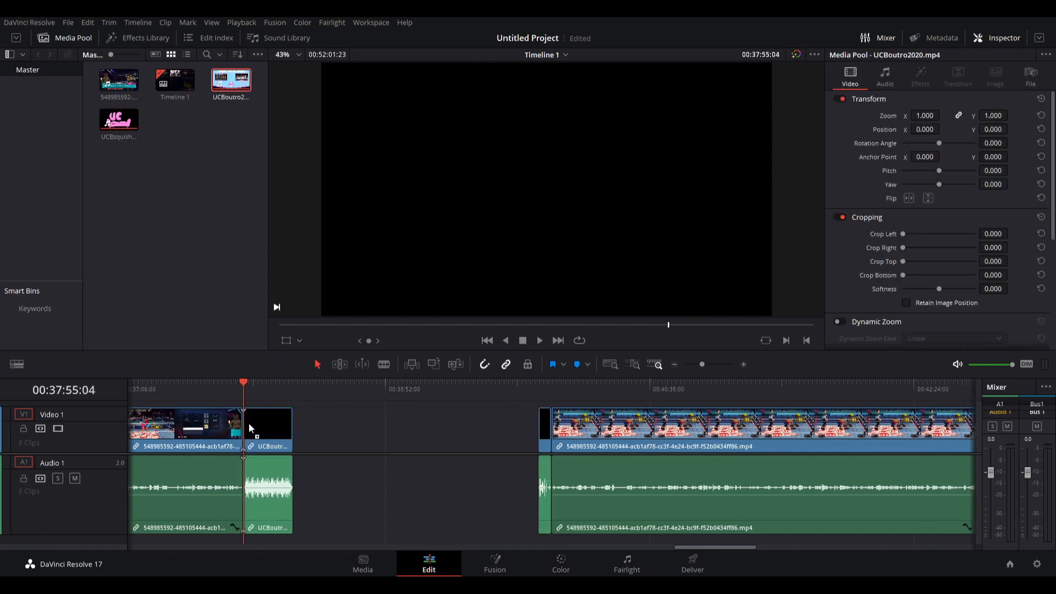
pyautogui.click(487, 340)
pyautogui.moveTo(119, 120); pyautogui.dragTo(517, 444)
pyautogui.moveTo(537, 441); pyautogui.dragTo(538, 441)
# Step: Place the UCBoutro2020 clip directly after the first segment and the UCBsquish clip directly before it
pyautogui.click(488, 341)
pyautogui.click(488, 341)
pyautogui.moveTo(234, 80); pyautogui.dragTo(167, 435)
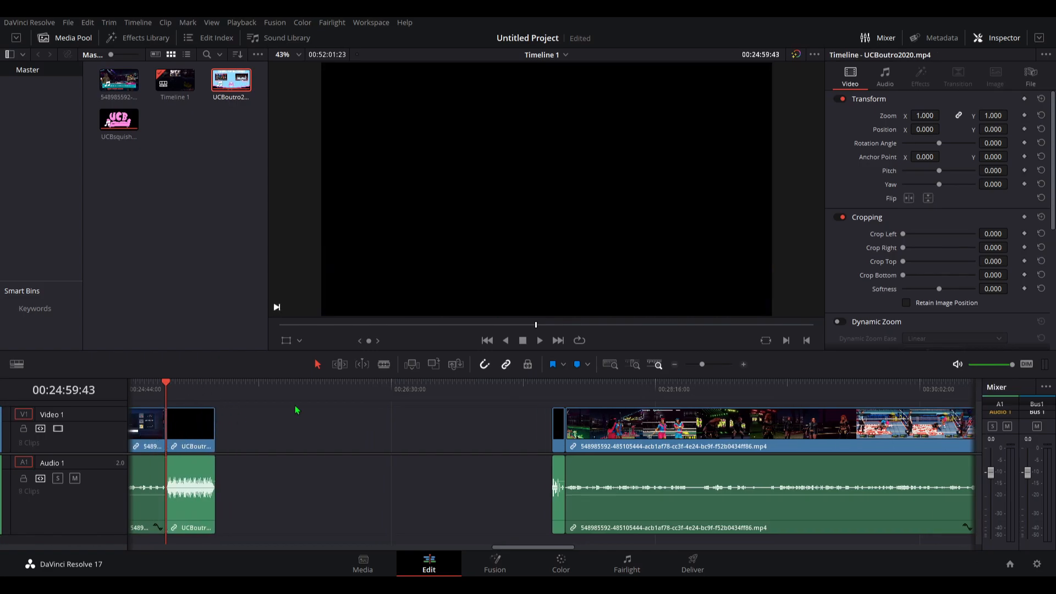
pyautogui.click(488, 342)
pyautogui.moveTo(136, 114); pyautogui.dragTo(545, 447)
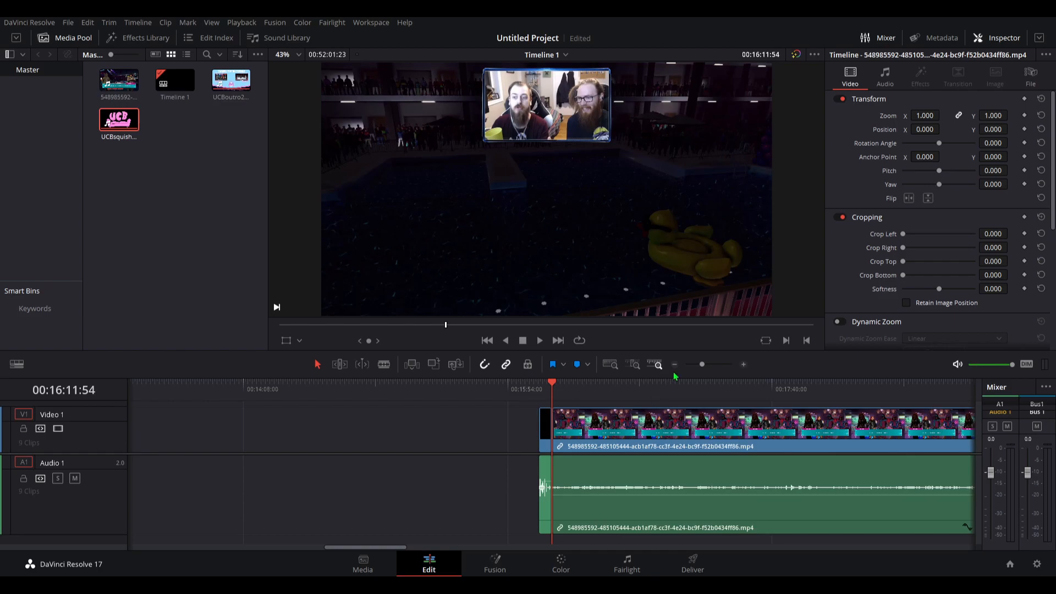
# Step: Color-code each segment together with its intro and outro clips: purple for the first, yellow for the second, blue for the third
pyautogui.click(611, 364)
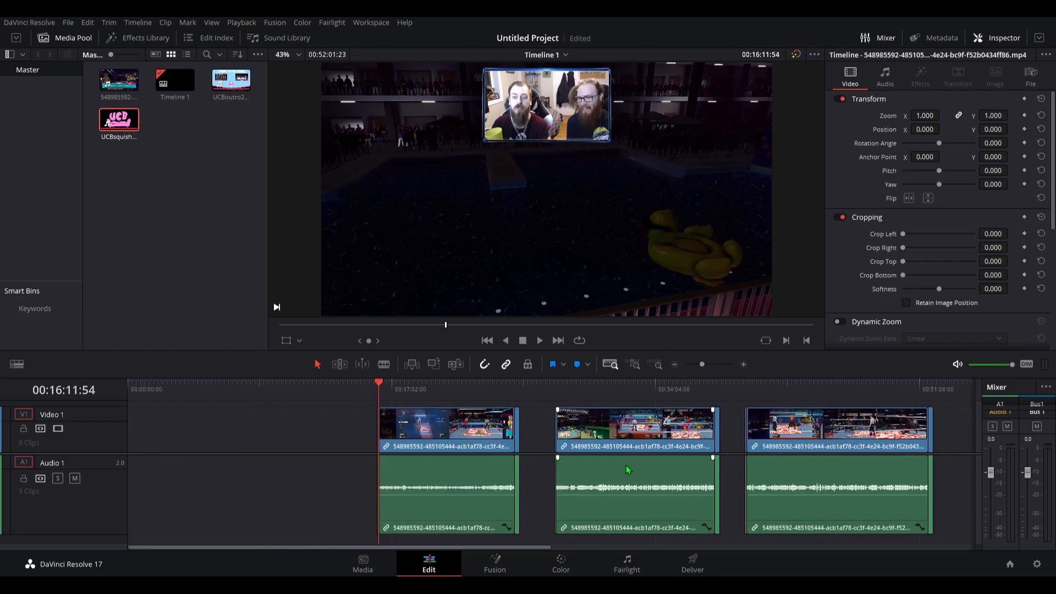
pyautogui.moveTo(351, 406); pyautogui.dragTo(545, 544)
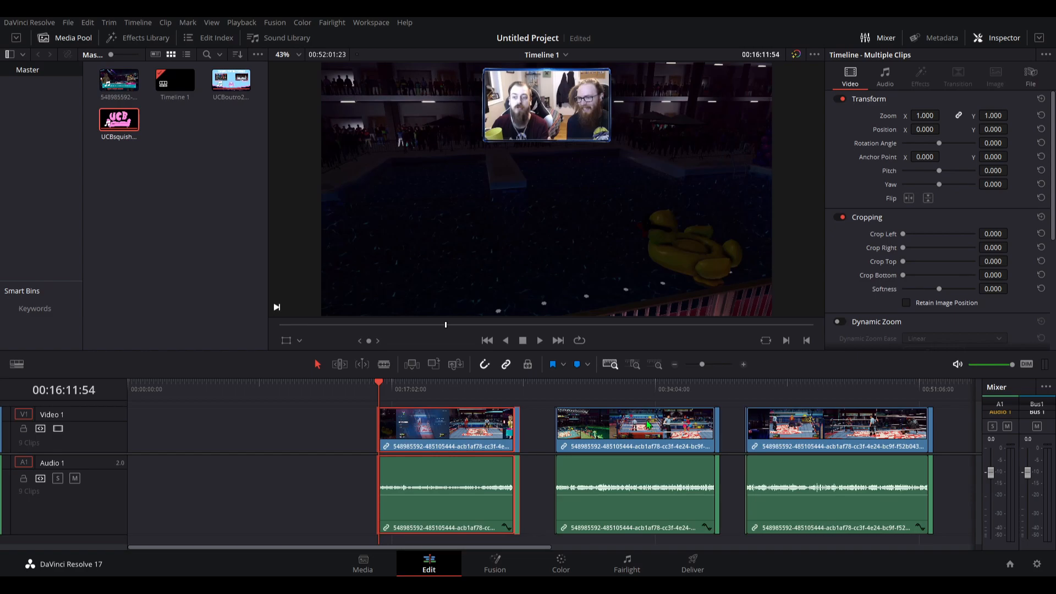
pyautogui.press('F1')
pyautogui.moveTo(536, 429); pyautogui.dragTo(739, 532)
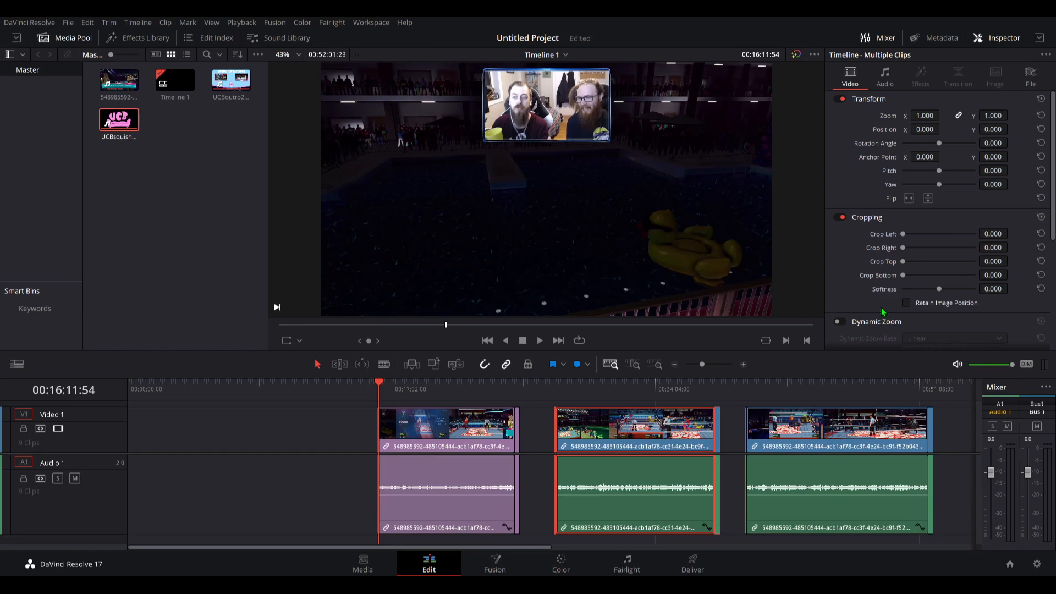
pyautogui.click(765, 489)
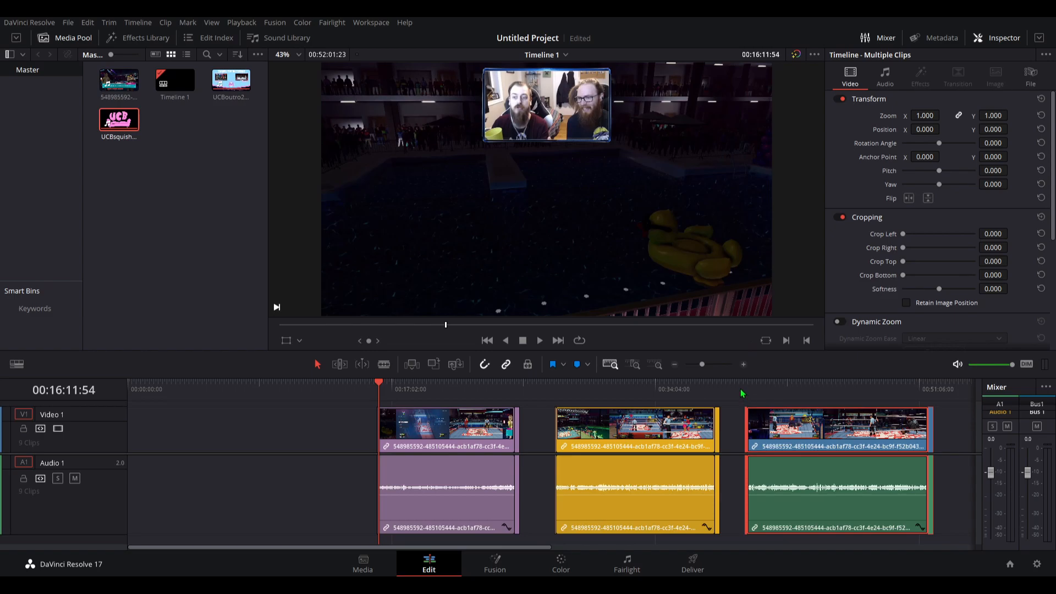
pyautogui.click(958, 436)
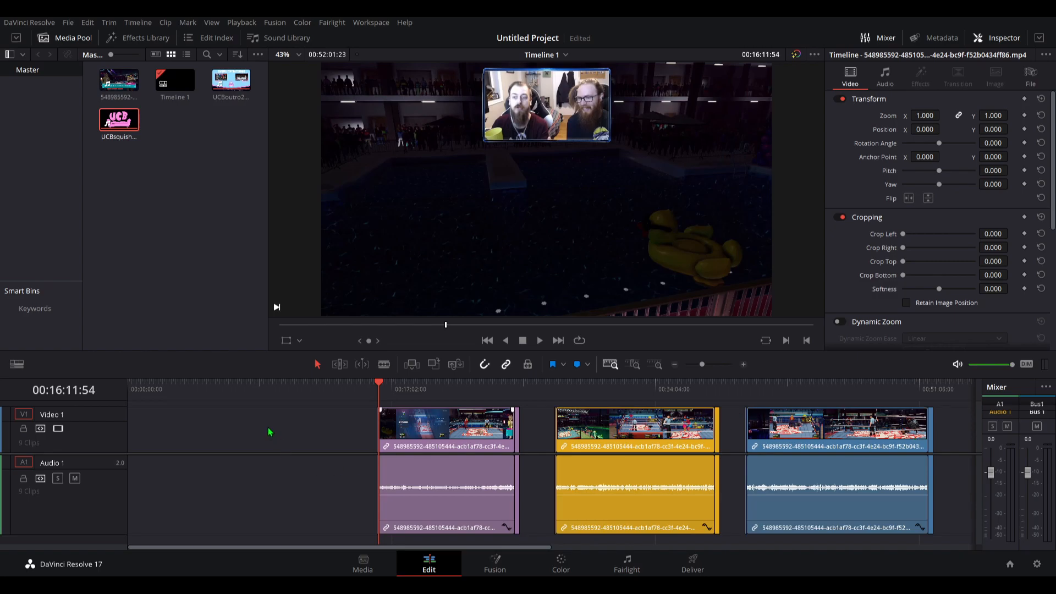
# Step: Delete the empty gap in front of the first segment
pyautogui.click(211, 431)
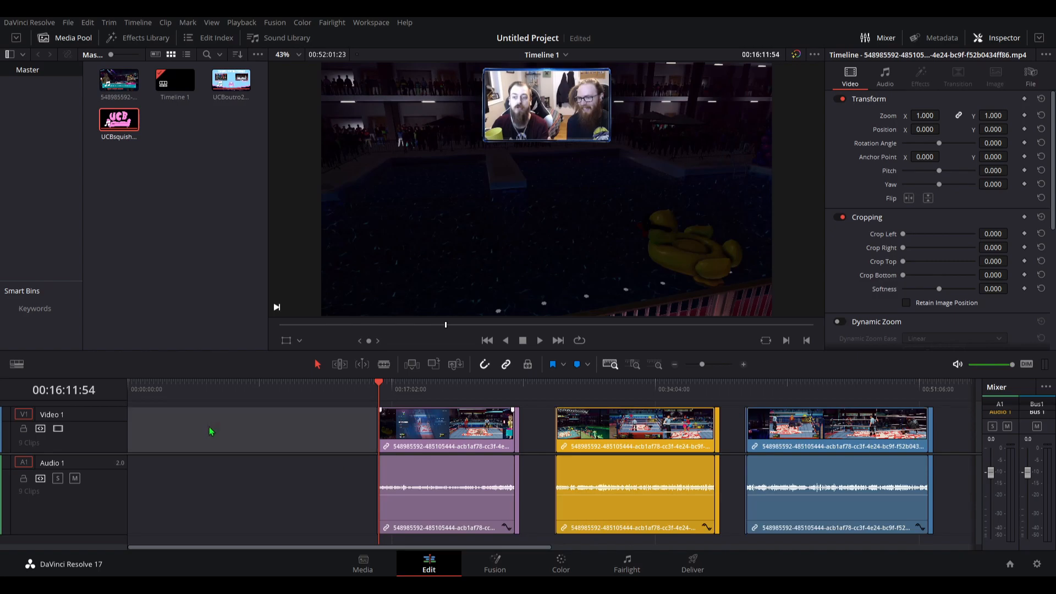
pyautogui.press('Delete')
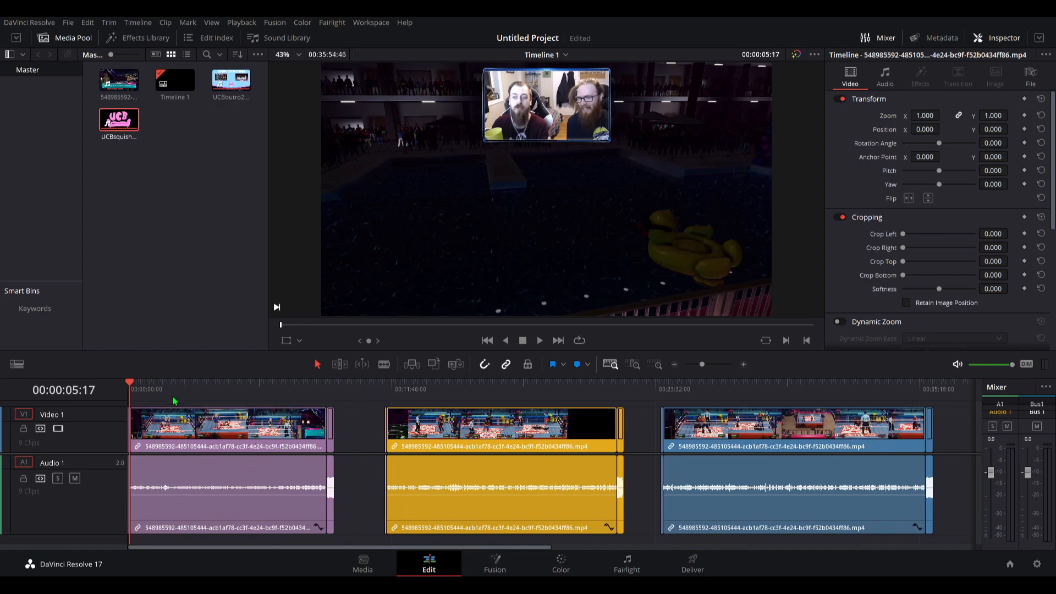
# Step: Open the Deliver page with the playhead at the timeline start and limit rendering to the In/Out Range
pyautogui.press('Home')
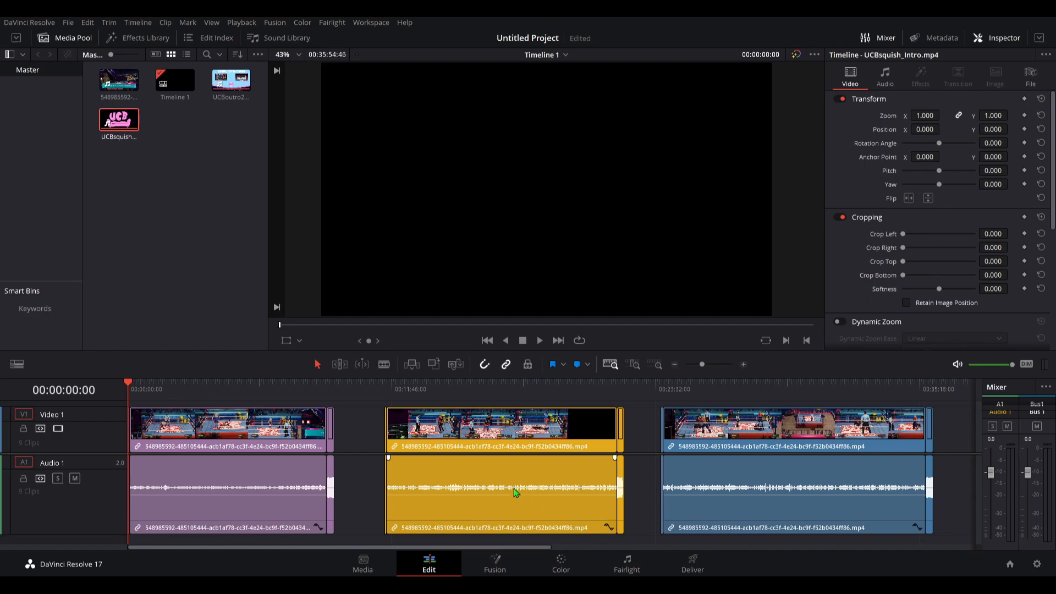
pyautogui.click(694, 564)
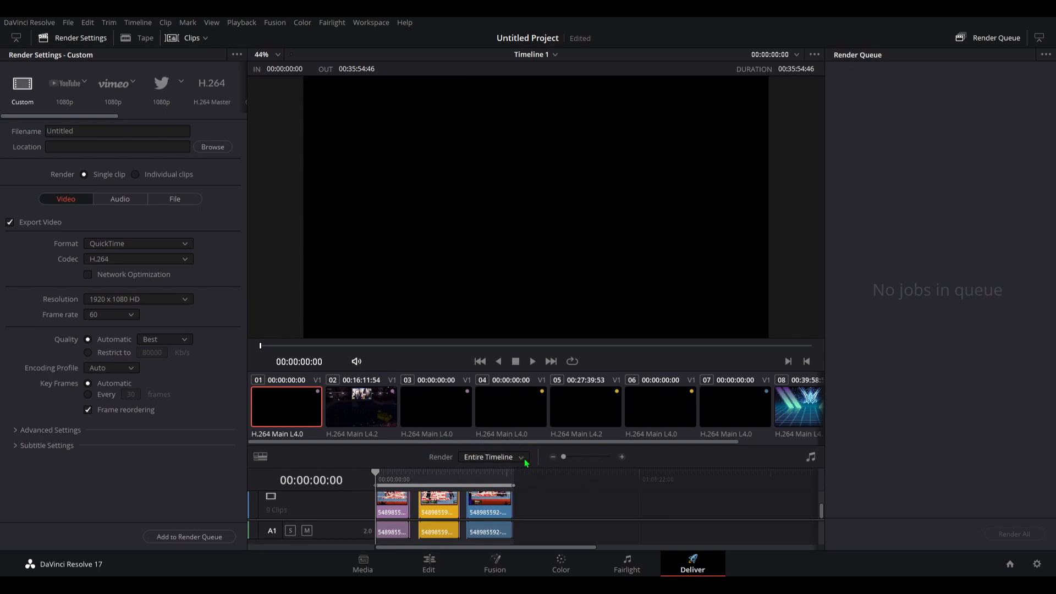
pyautogui.click(508, 490)
pyautogui.moveTo(394, 480); pyautogui.dragTo(369, 478)
# Step: Mark the render out point at the end of the first segment's outro clip, at 00:09:13:06
pyautogui.click(410, 475)
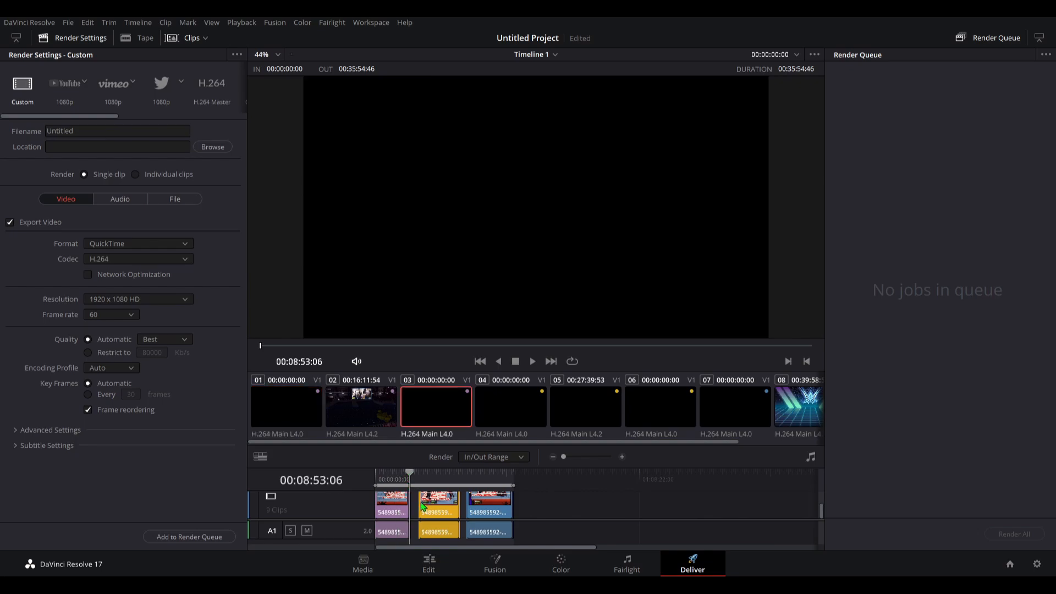
pyautogui.scroll(10, 416, 516)
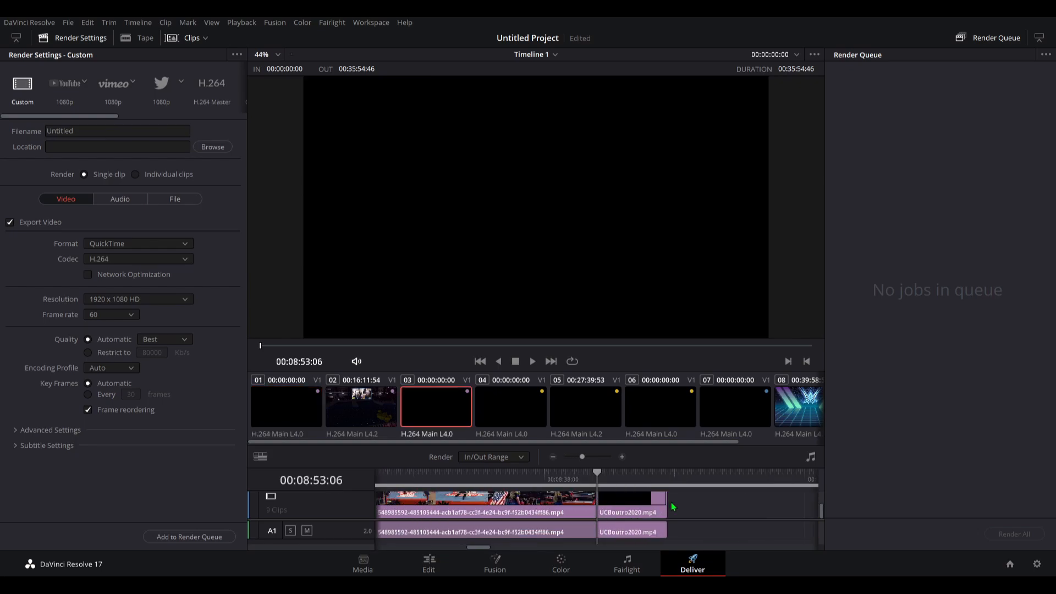
pyautogui.click(668, 478)
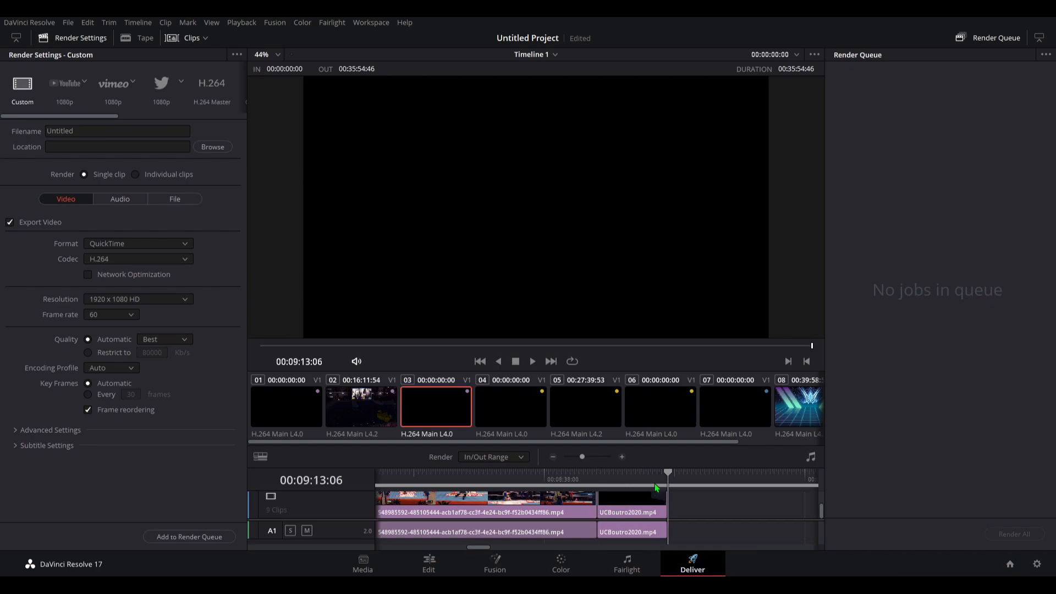
pyautogui.scroll(-2, 643, 494)
pyautogui.scroll(-3, 614, 507)
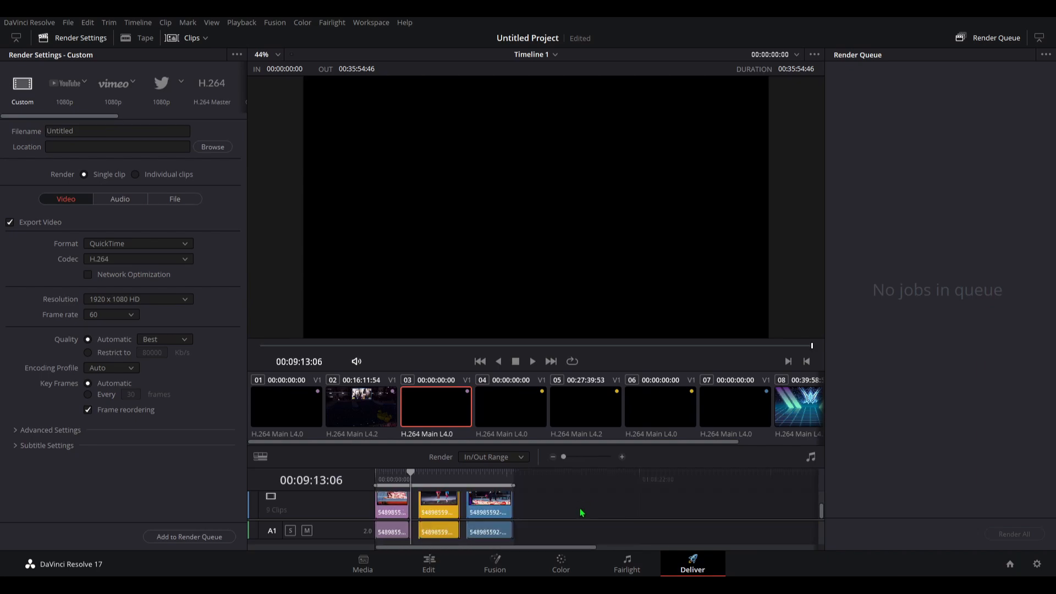
pyautogui.press('o')
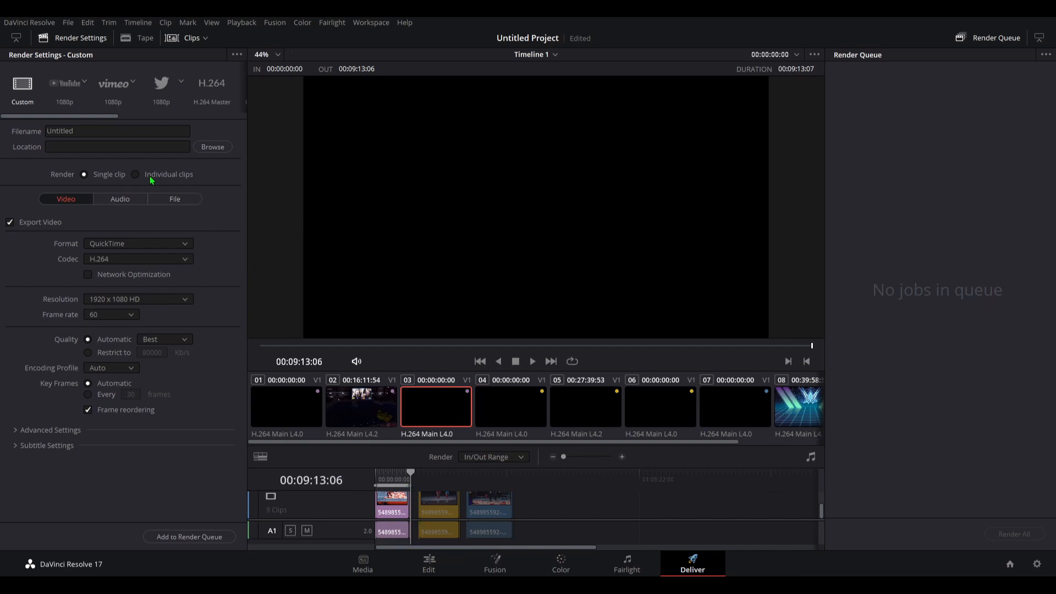
# Step: Add the first segment to the render queue with the YouTube 1080p preset, named Blech1 and saved in D:\Raw Footage
pyautogui.click(71, 91)
pyautogui.click(85, 132)
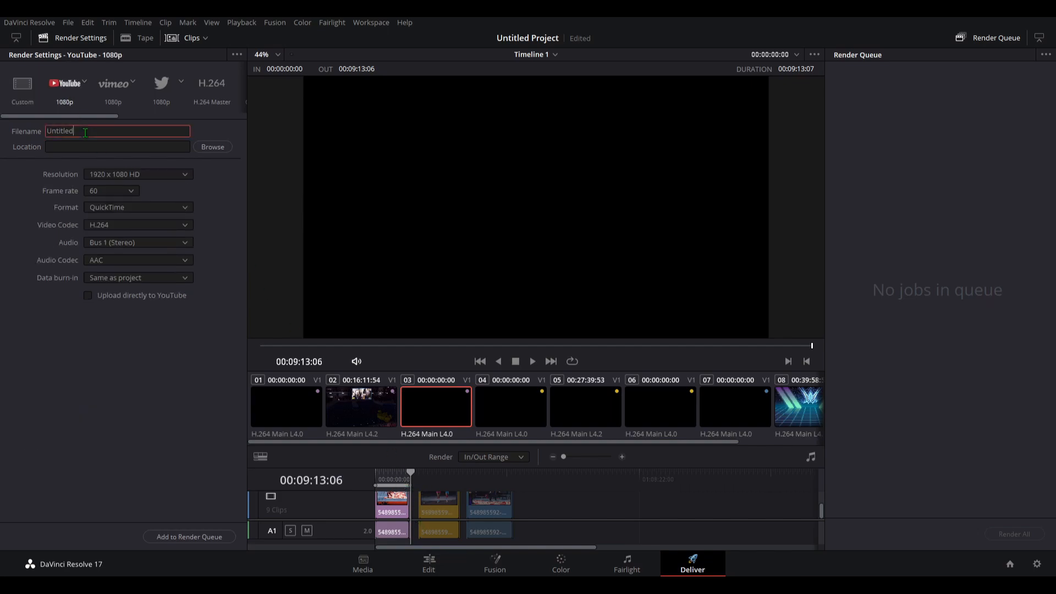
pyautogui.hotkey('ctrl', 'a')
pyautogui.press('BackSpace')
pyautogui.write('Blech')
pyautogui.click(209, 149)
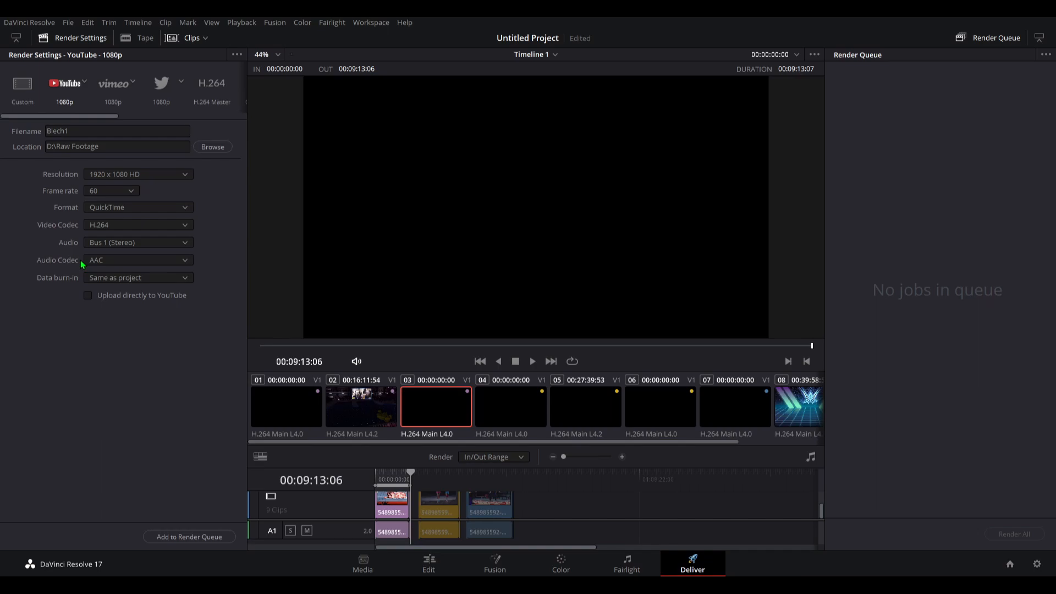
pyautogui.click(185, 538)
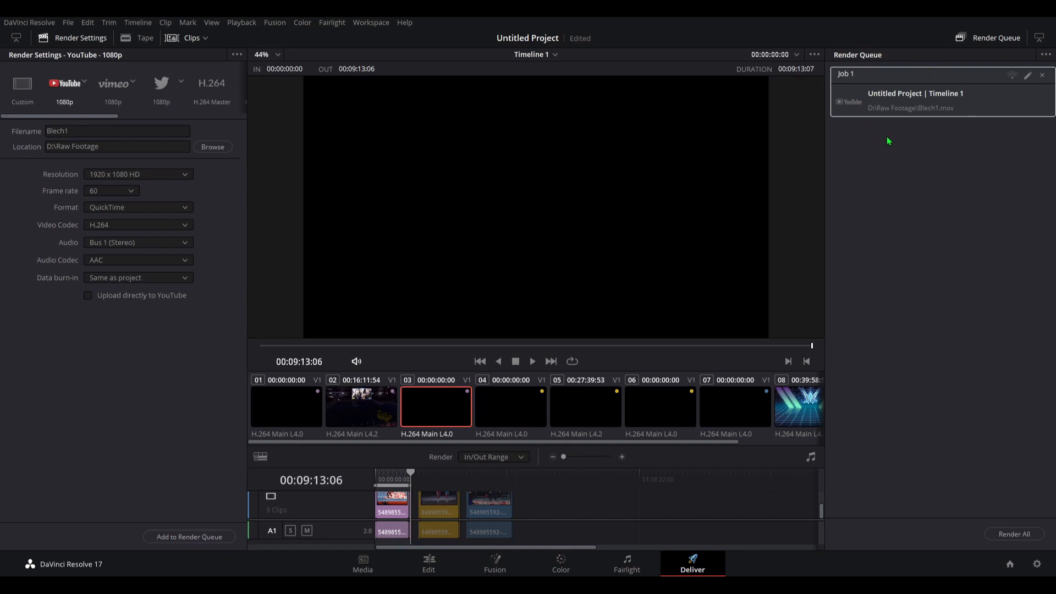
# Step: Set the render range around the yellow second segment with its intro and outro, from 00:11:27:59 to 00:22:08:27
pyautogui.moveTo(408, 473); pyautogui.dragTo(421, 479)
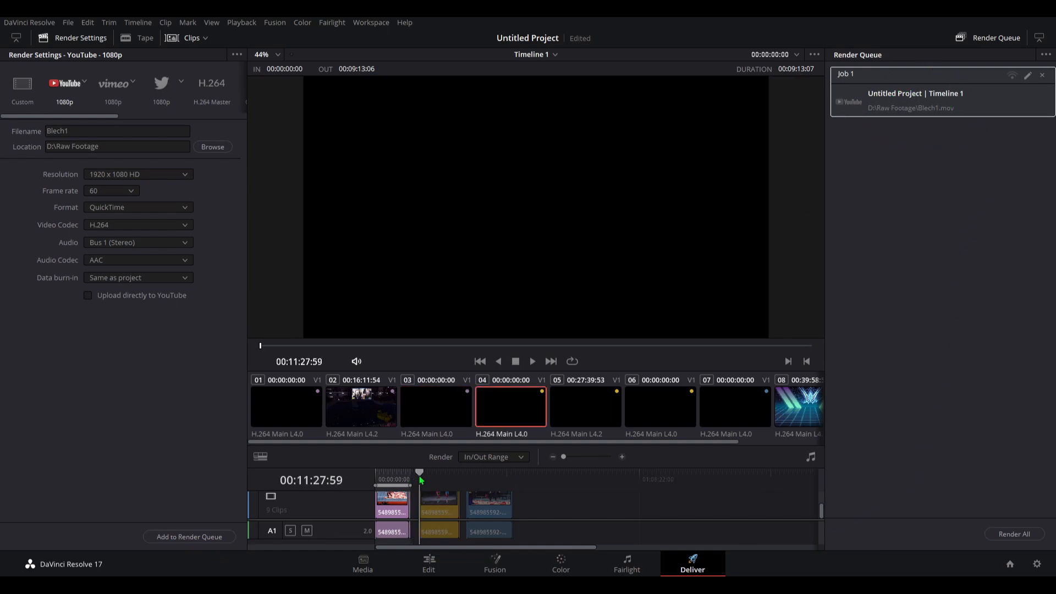
pyautogui.scroll(5, 439, 511)
pyautogui.press('i')
pyautogui.press('o')
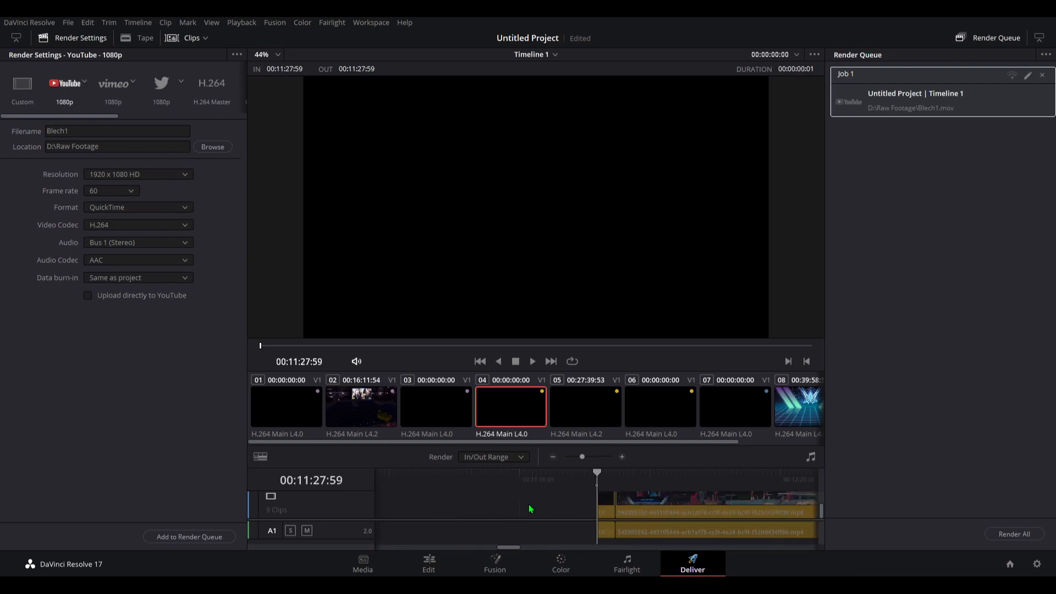
pyautogui.scroll(-3, 534, 507)
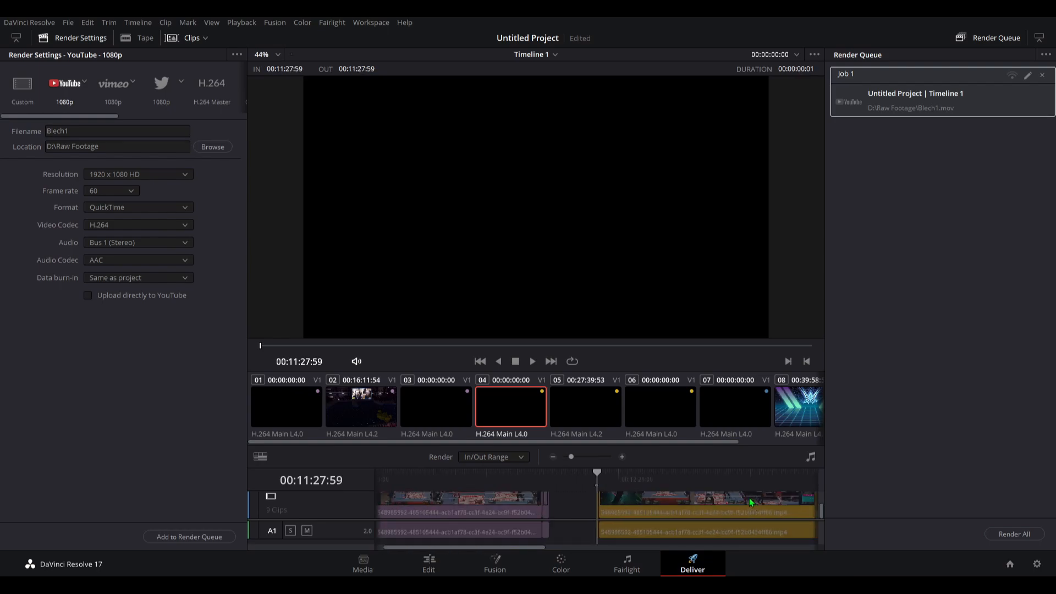
pyautogui.click(618, 483)
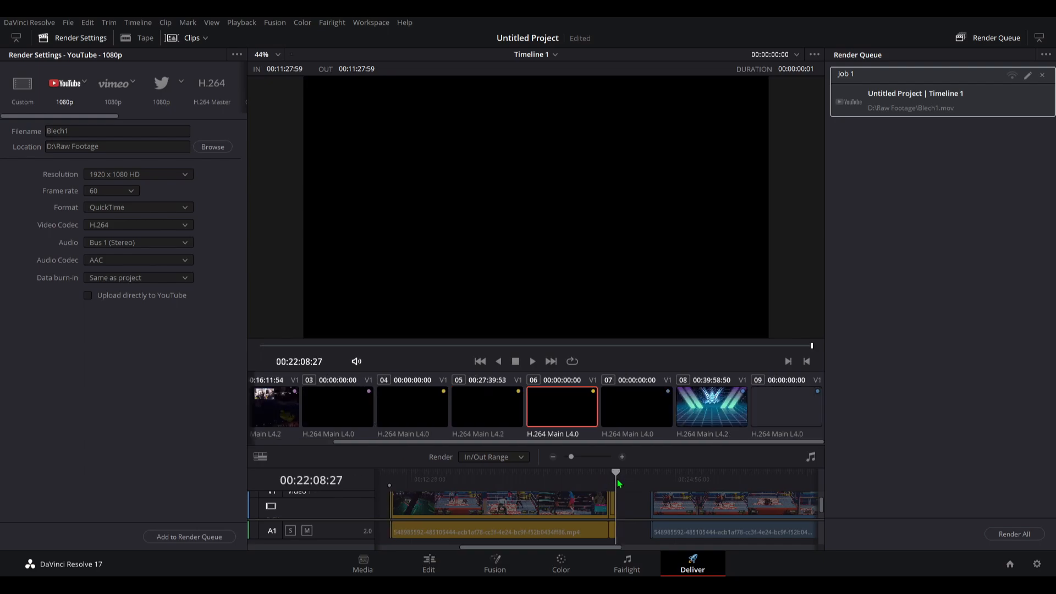
pyautogui.press('o')
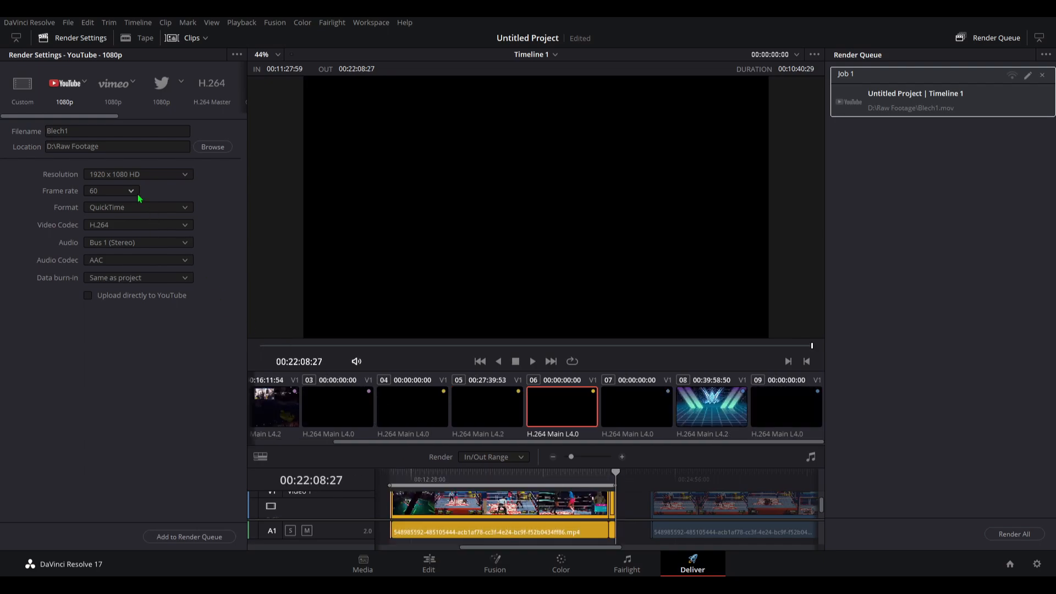
# Step: Rename the output file Blech2 and add the second segment to the render queue
pyautogui.click(100, 130)
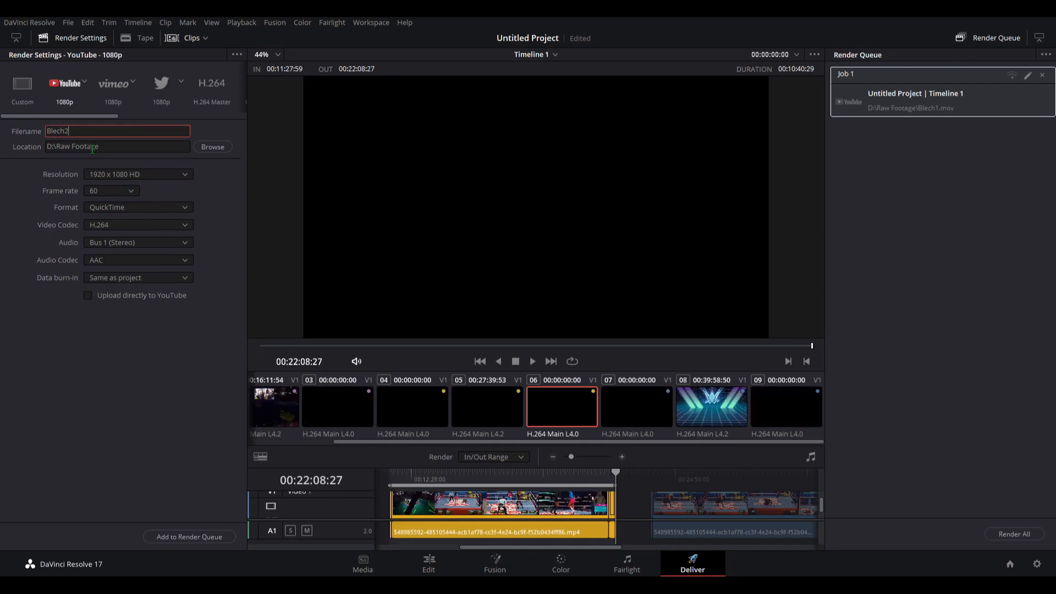
pyautogui.click(189, 426)
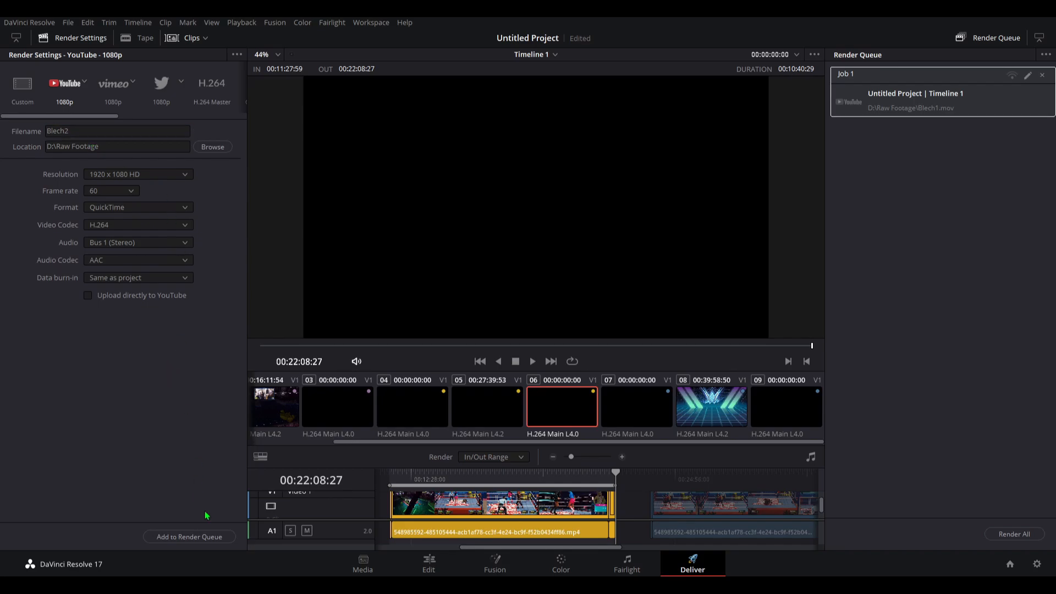
pyautogui.click(215, 537)
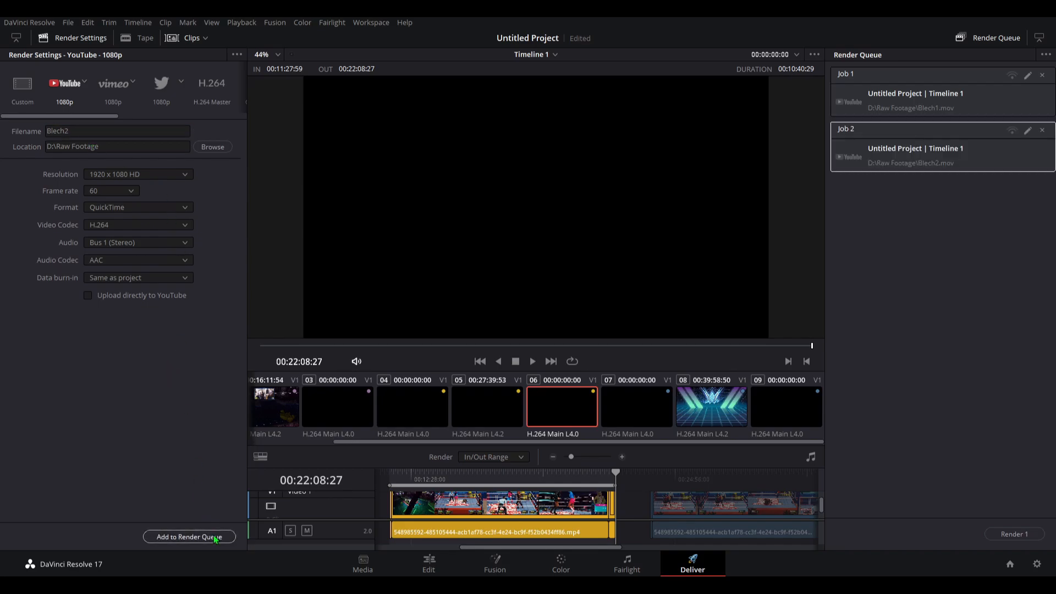
# Step: Set the render range around the blue third segment with its intro and outro, from 00:23:46:56 to 00:35:54:45
pyautogui.click(651, 482)
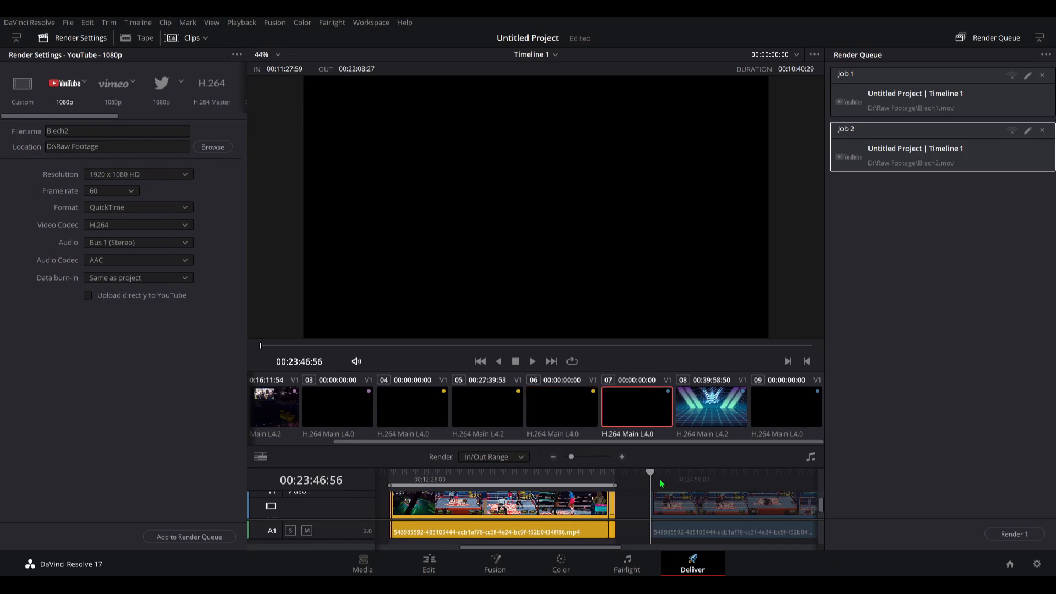
pyautogui.press('i')
pyautogui.moveTo(725, 499); pyautogui.dragTo(531, 491)
pyautogui.click(713, 474)
pyautogui.press('o')
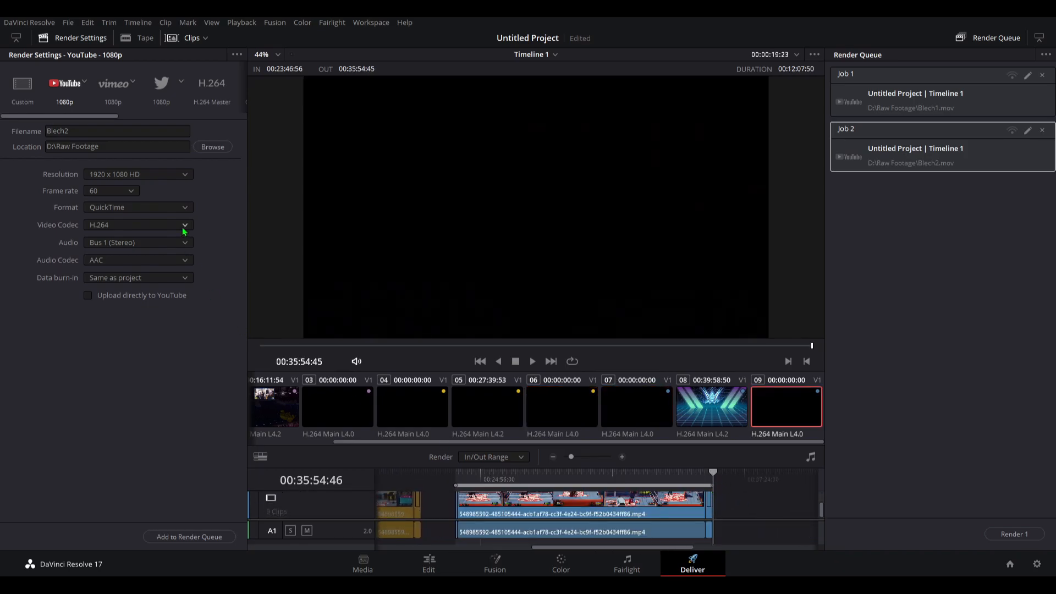
# Step: Add the third segment to the render queue as Blech3 and leave no individual render job selected
pyautogui.click(110, 131)
pyautogui.write('3')
pyautogui.click(189, 537)
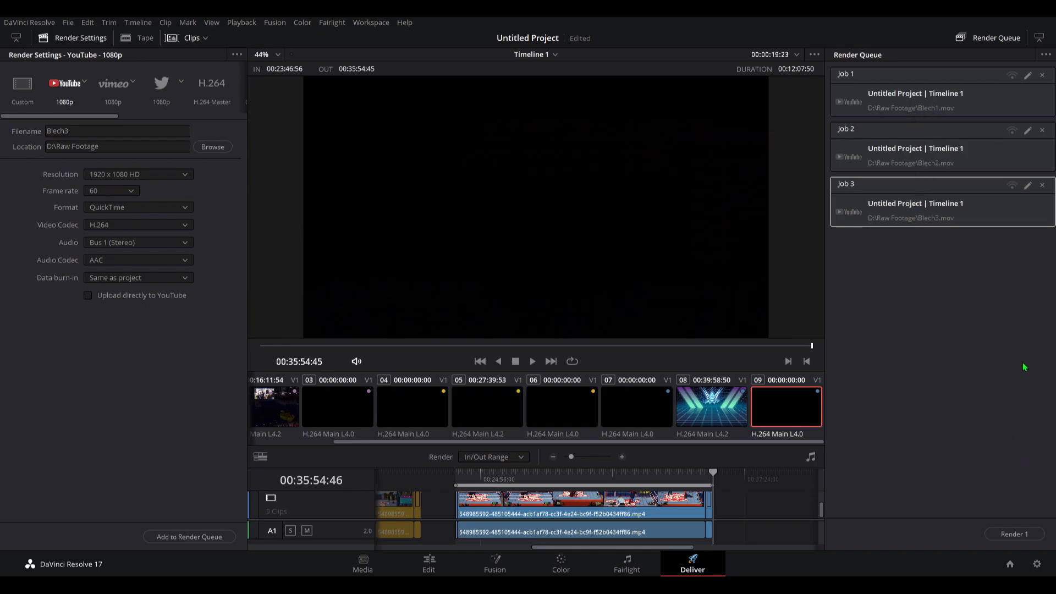
pyautogui.click(935, 146)
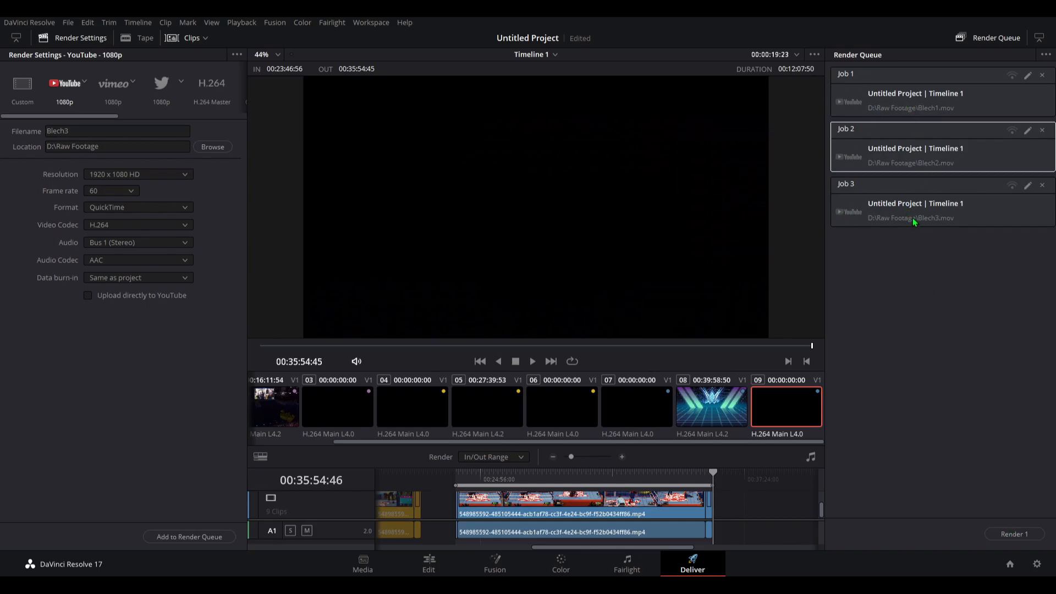
pyautogui.click(903, 322)
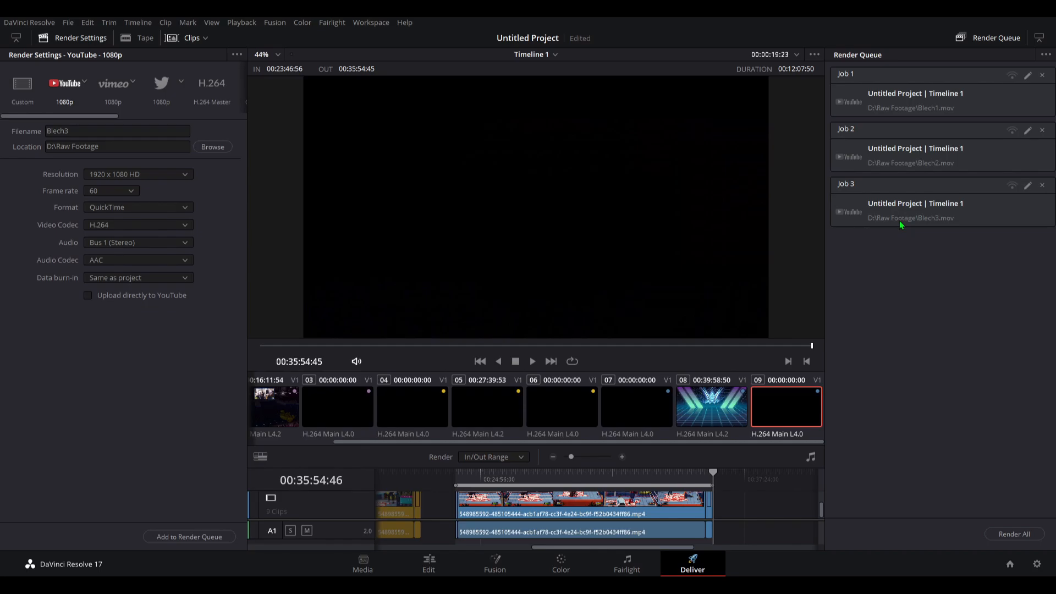
# Step: Review the whole timeline on the Edit page and return to the Deliver page
pyautogui.click(418, 564)
pyautogui.hotkey('shift', 'z')
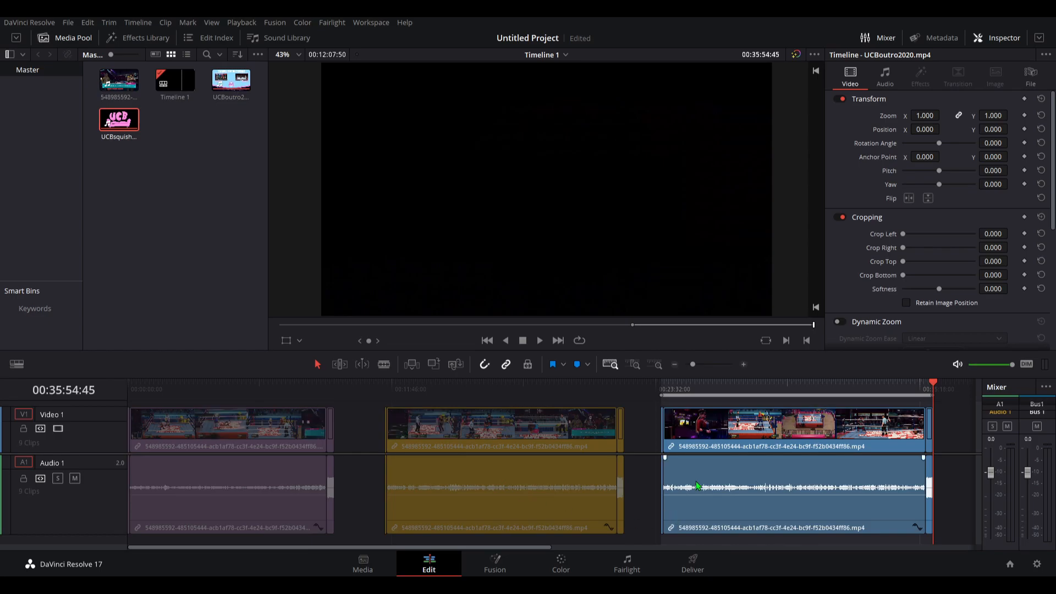
pyautogui.click(694, 564)
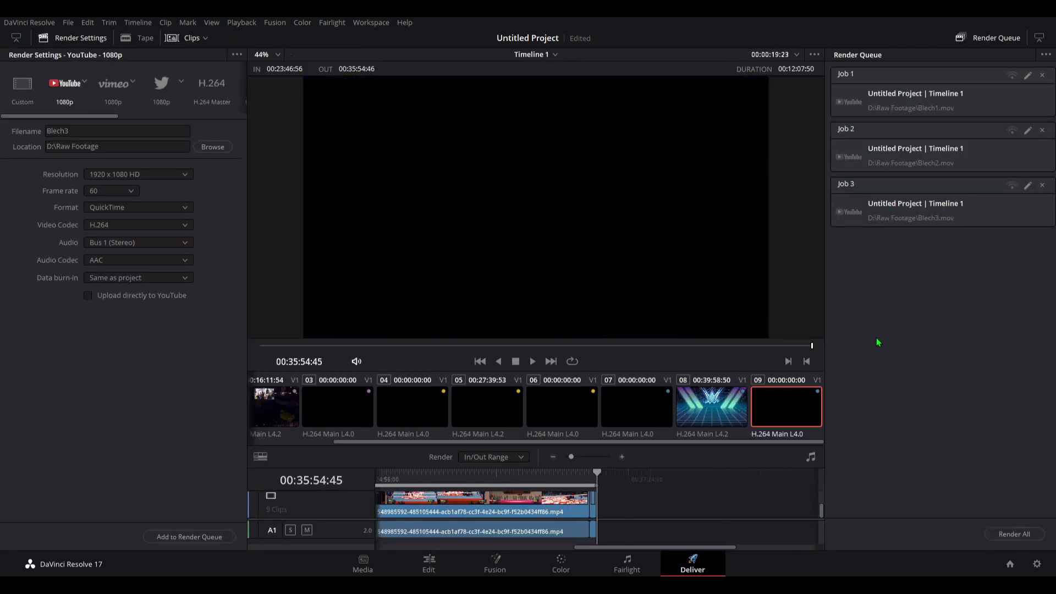